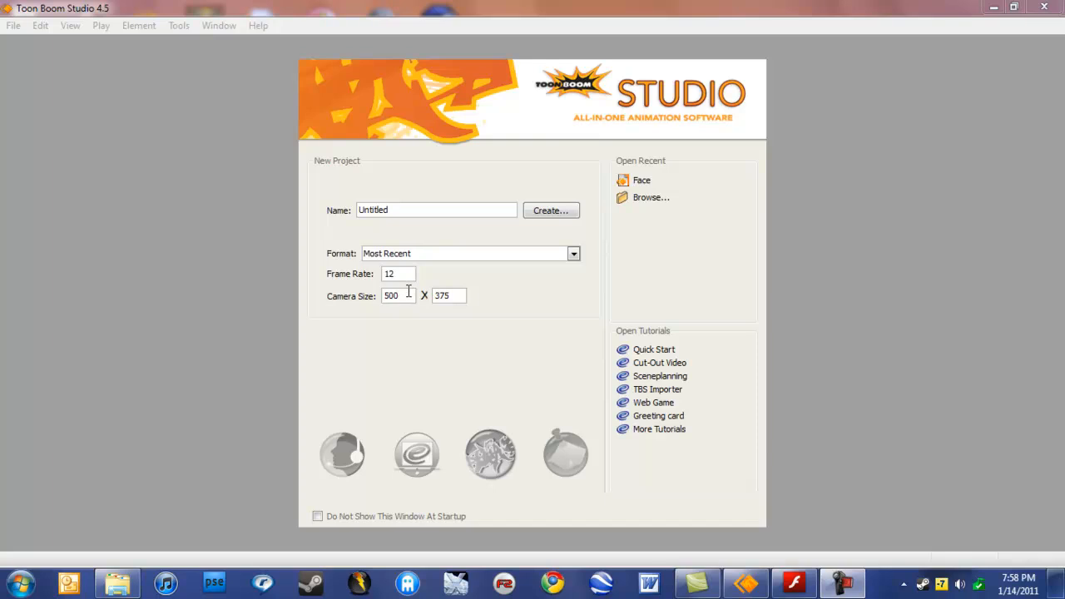
# Step: Create a new Untitled project with the Default format and enlarge the drawing area above the timeline
pyautogui.click(574, 255)
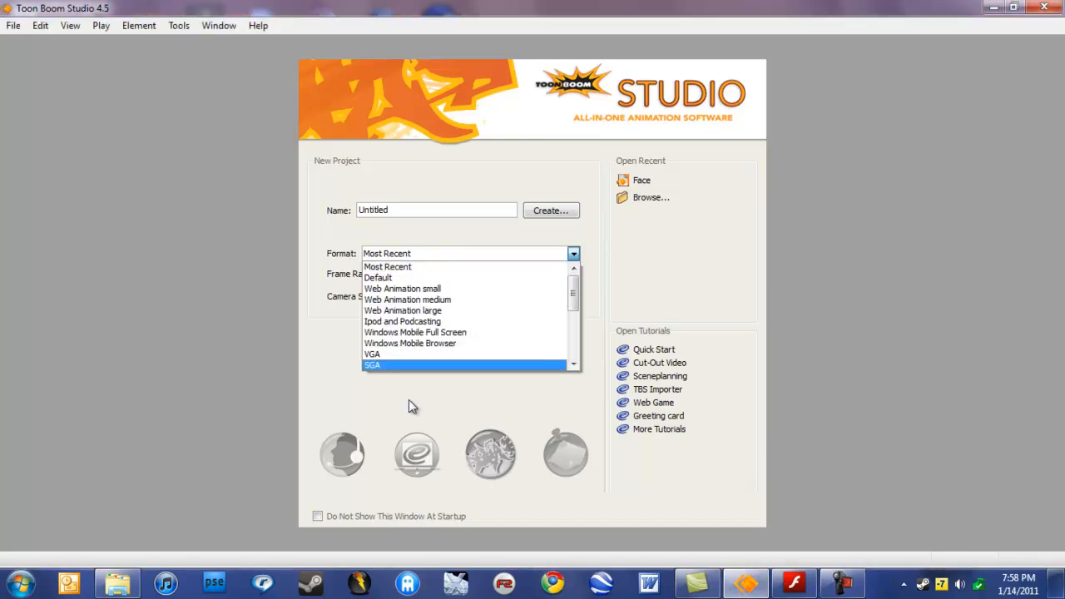
pyautogui.click(413, 277)
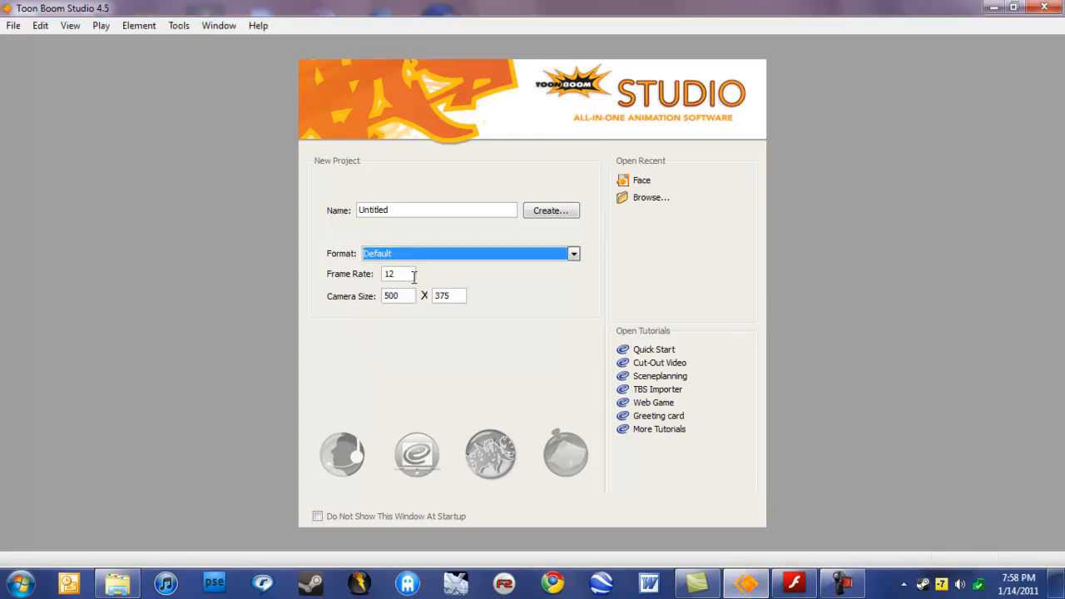
pyautogui.click(547, 211)
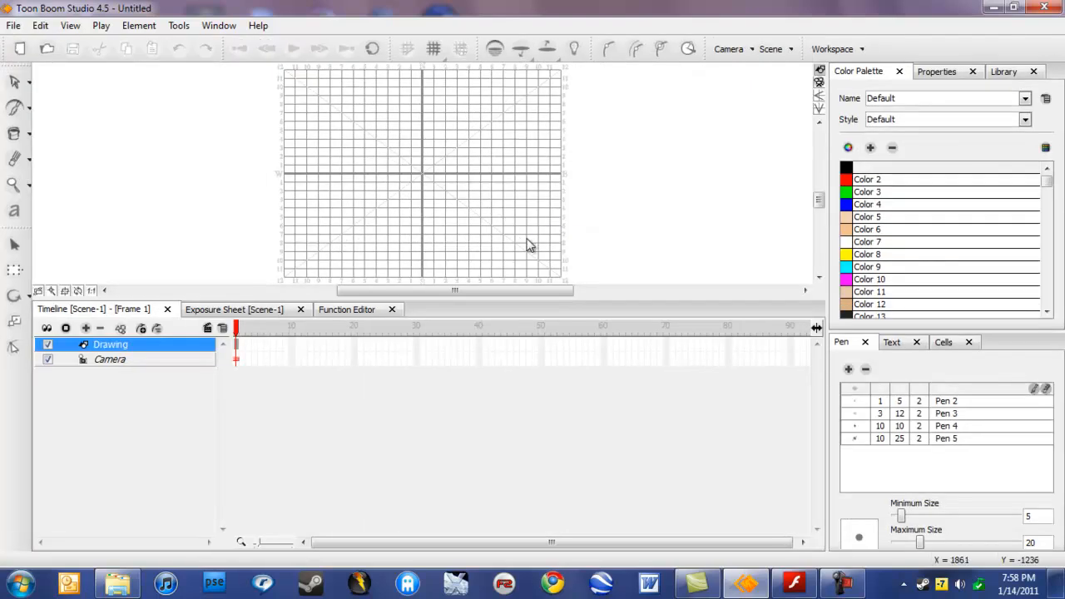
pyautogui.moveTo(518, 303); pyautogui.dragTo(515, 358)
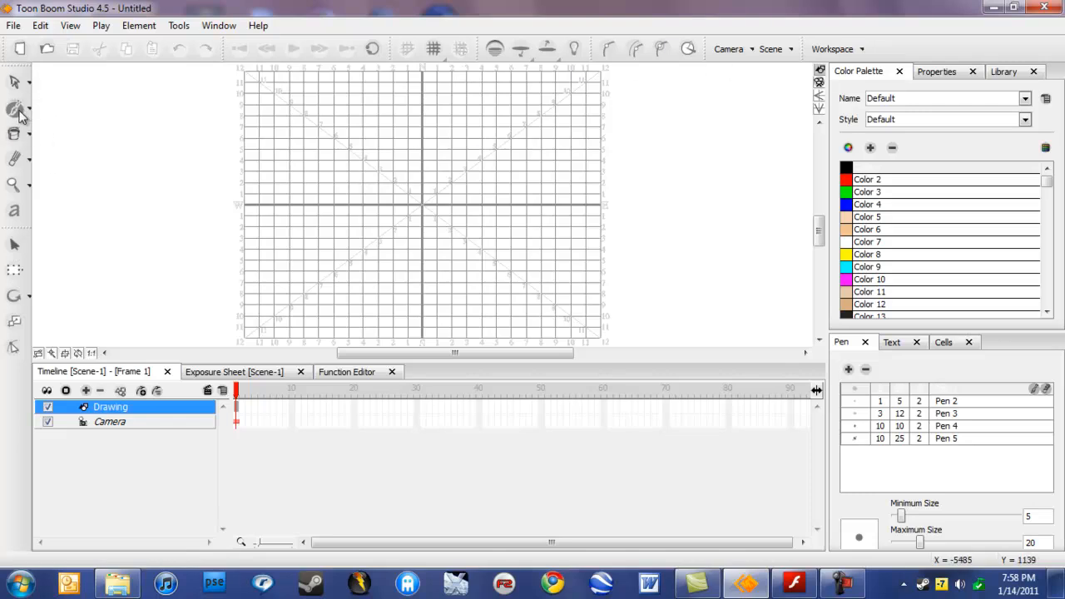
# Step: Draw a freehand smiley face with two eyes and a mouth in the upper-left part of the grid
pyautogui.moveTo(335, 124)
pyautogui.mouseDown()
pyautogui.moveTo(316, 145)
pyautogui.moveTo(368, 175)
pyautogui.moveTo(328, 201)
pyautogui.moveTo(418, 188)
pyautogui.moveTo(360, 116)
pyautogui.moveTo(332, 127)
pyautogui.mouseUp()
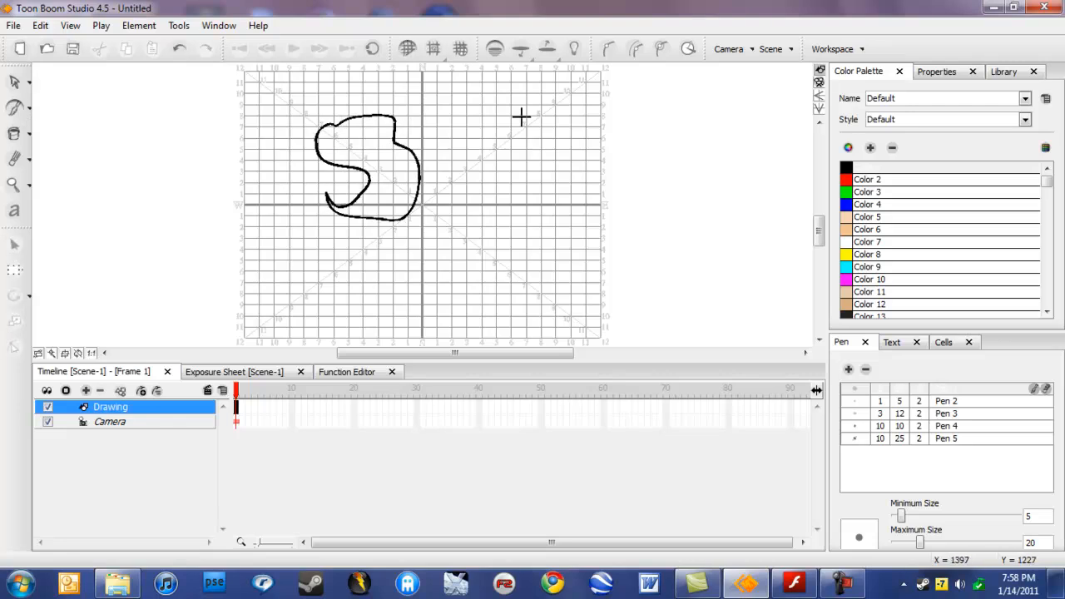
pyautogui.hotkey('ctrl', 'z')
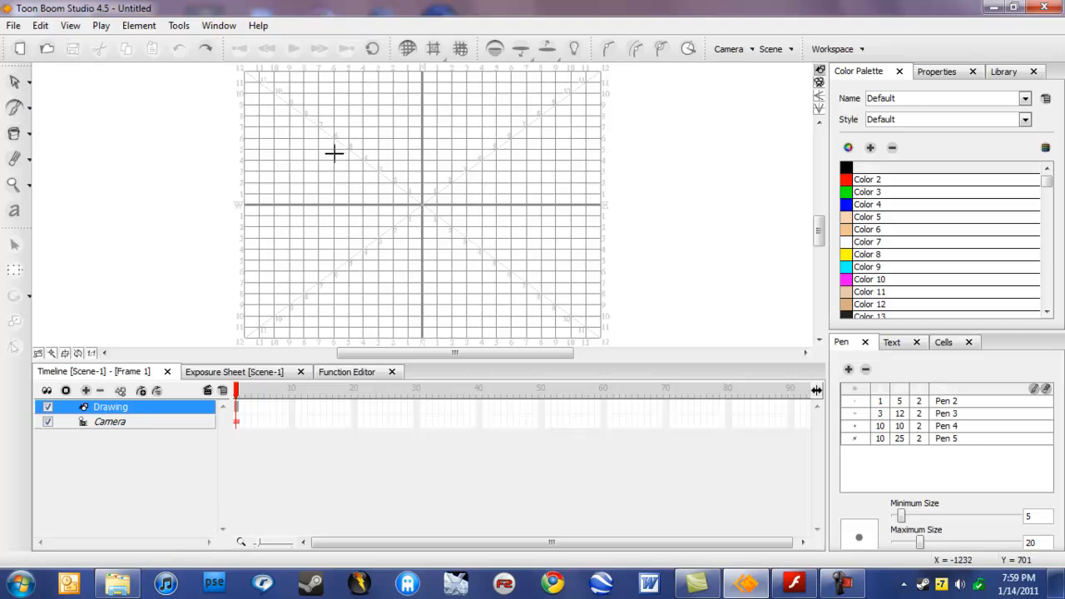
pyautogui.click(20, 114)
pyautogui.moveTo(332, 124)
pyautogui.mouseDown()
pyautogui.moveTo(302, 191)
pyautogui.moveTo(373, 148)
pyautogui.moveTo(322, 131)
pyautogui.moveTo(312, 150)
pyautogui.moveTo(360, 157)
pyautogui.moveTo(309, 173)
pyautogui.moveTo(348, 177)
pyautogui.mouseUp()
# Step: Select the face's outline and its right eye and move them to the centre of the grid
pyautogui.click(15, 82)
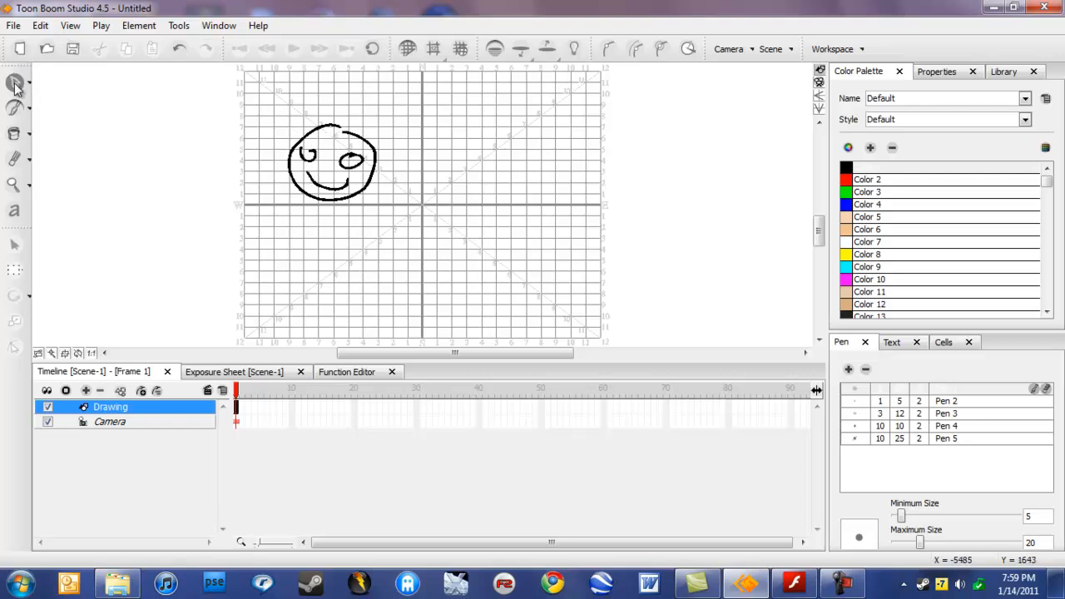
pyautogui.moveTo(247, 98); pyautogui.dragTo(383, 195)
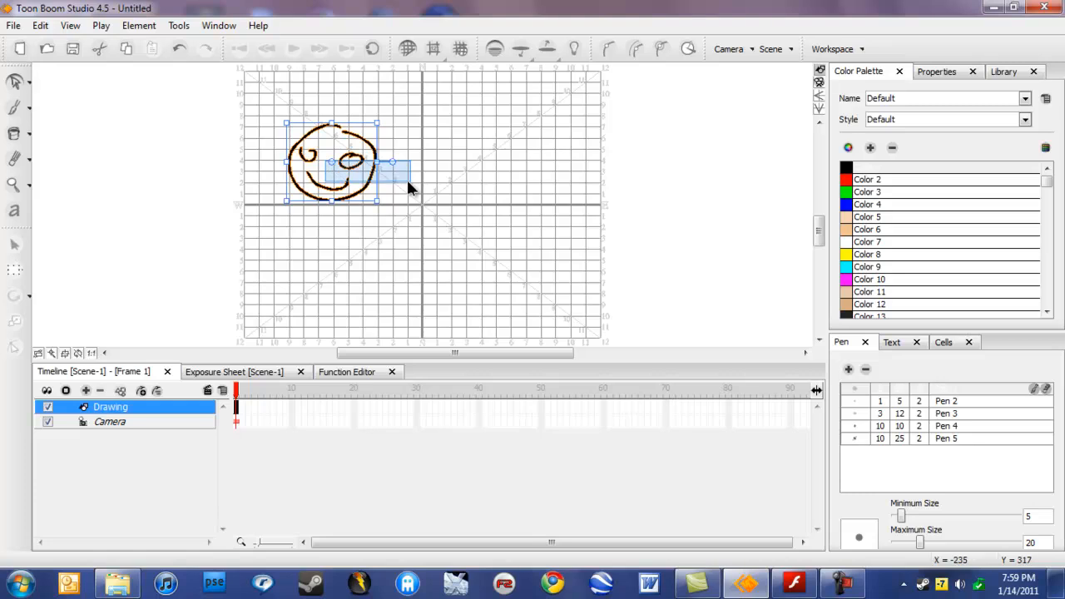
pyautogui.moveTo(353, 160); pyautogui.dragTo(446, 194)
pyautogui.click(399, 114)
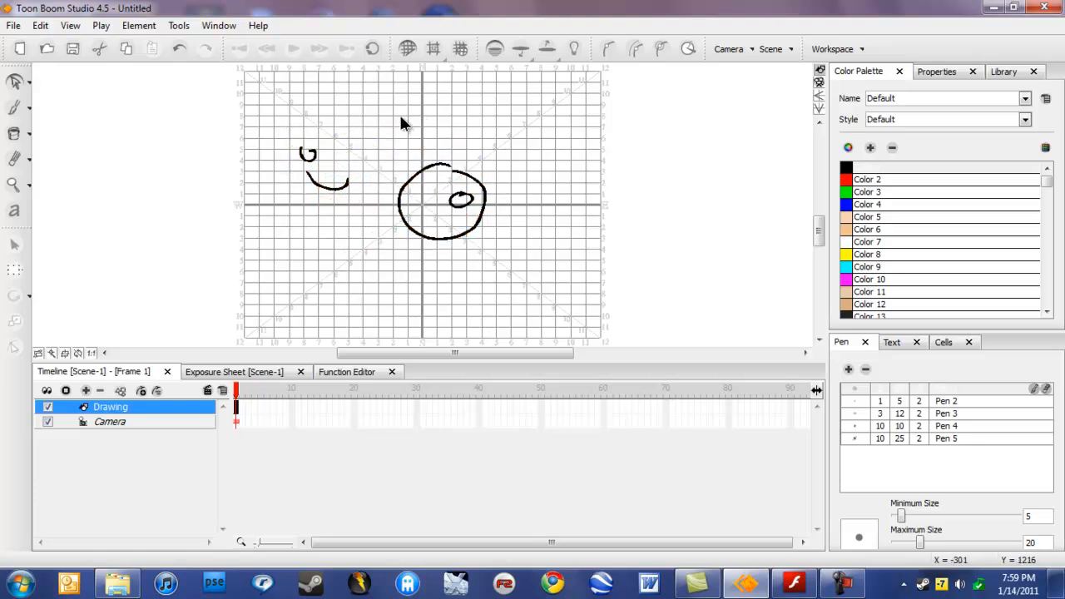
# Step: Fill the moved circle and its eye with black, and erase zigzag strokes across the circle's lower half
pyautogui.click(13, 133)
pyautogui.click(439, 197)
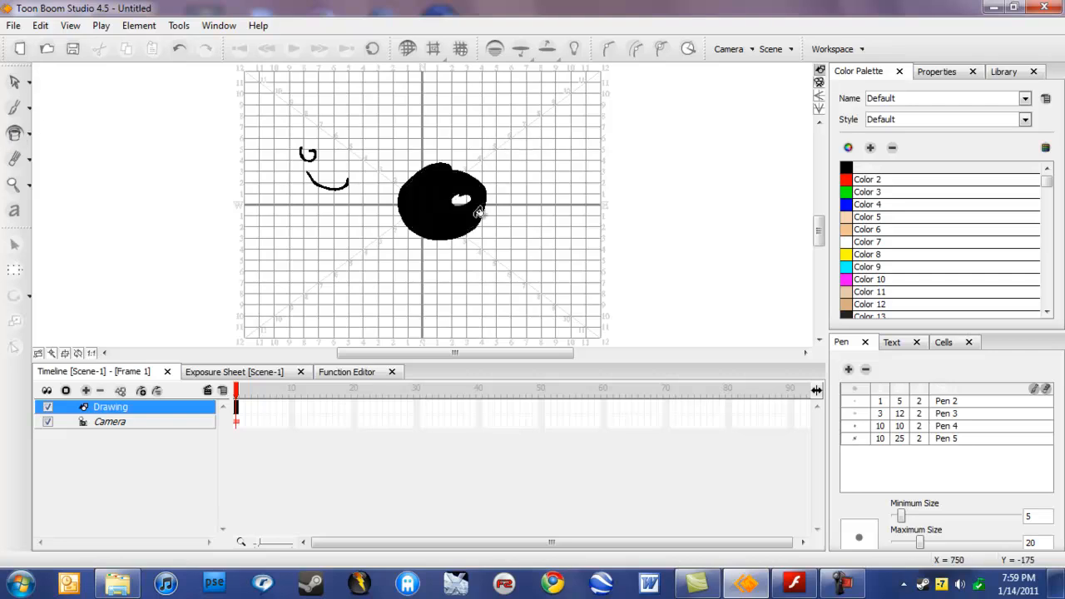
pyautogui.click(462, 198)
pyautogui.click(13, 158)
pyautogui.moveTo(456, 182)
pyautogui.mouseDown()
pyautogui.moveTo(401, 216)
pyautogui.moveTo(481, 205)
pyautogui.moveTo(416, 231)
pyautogui.moveTo(443, 241)
pyautogui.moveTo(460, 233)
pyautogui.mouseUp()
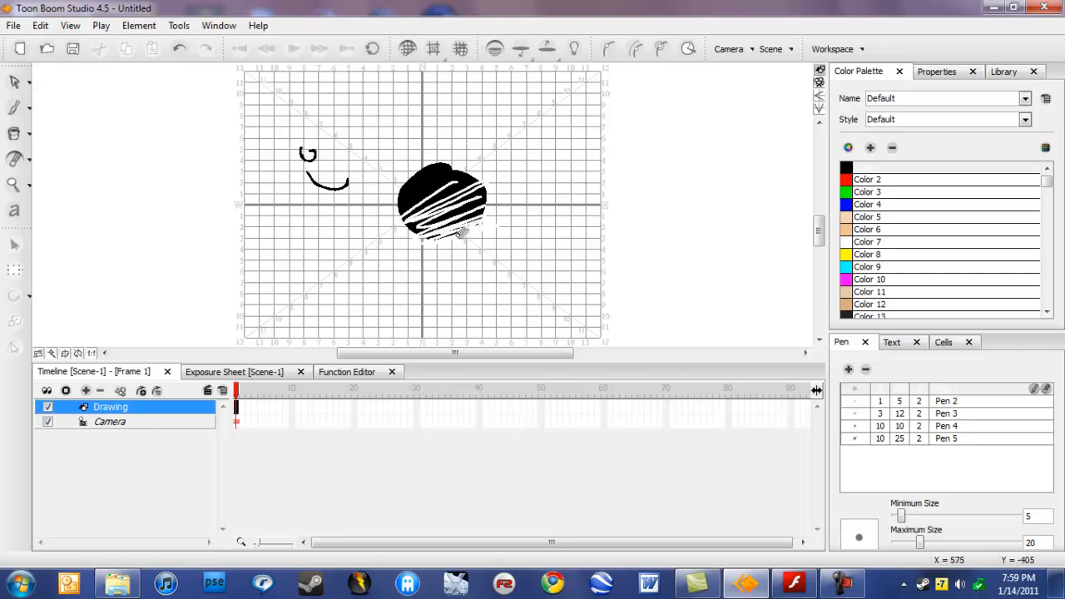
# Step: Zoom in on the left edge of the filled circle, and restore the drawing view's original zoom and position
pyautogui.click(13, 184)
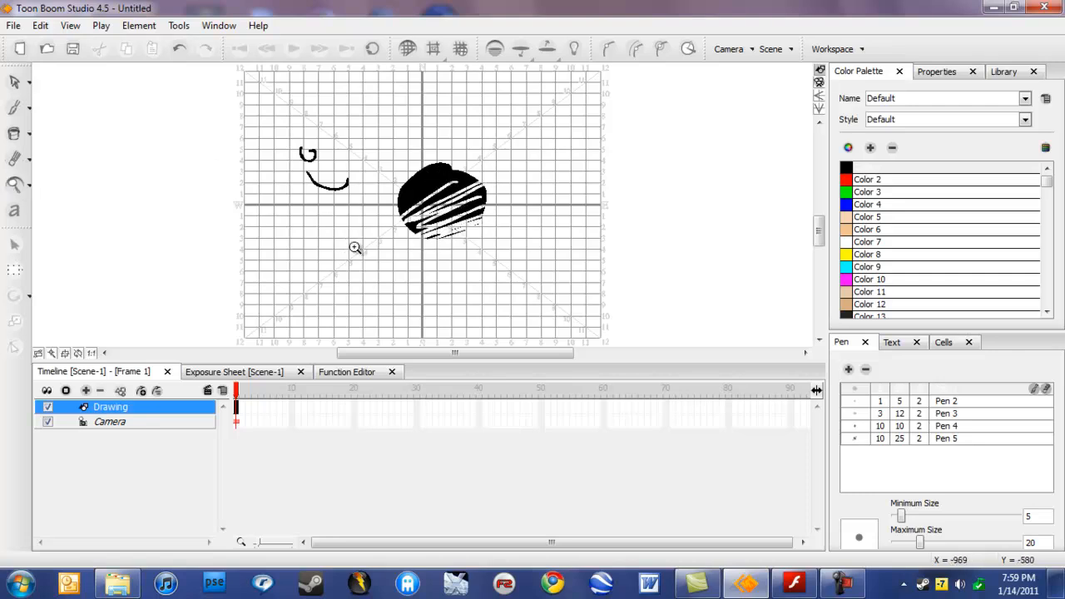
pyautogui.click(376, 193)
pyautogui.click(387, 200)
pyautogui.click(397, 212)
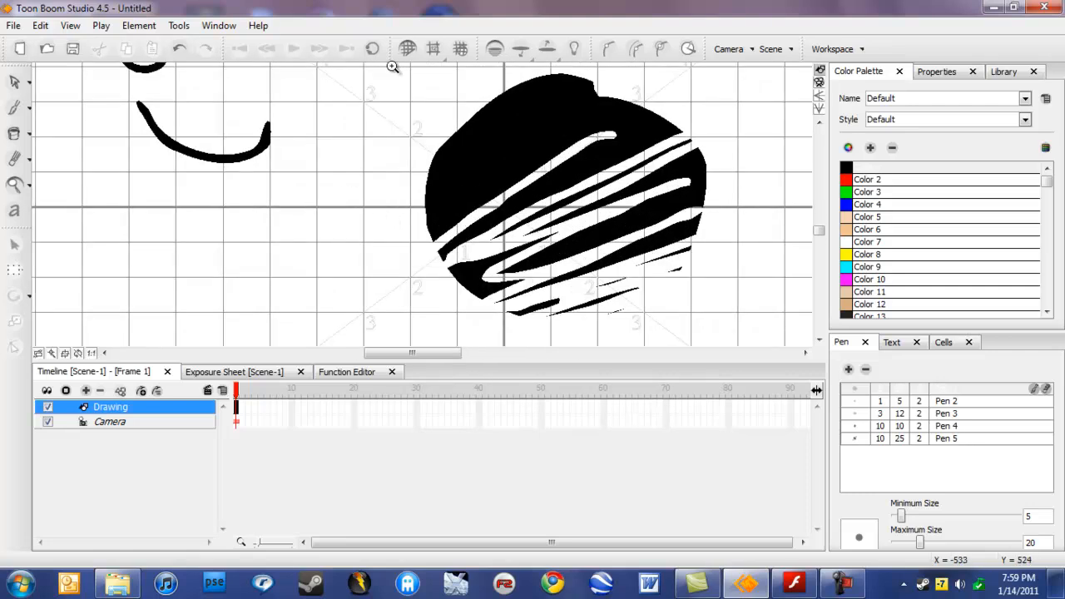
pyautogui.click(399, 223)
pyautogui.rightClick(400, 221)
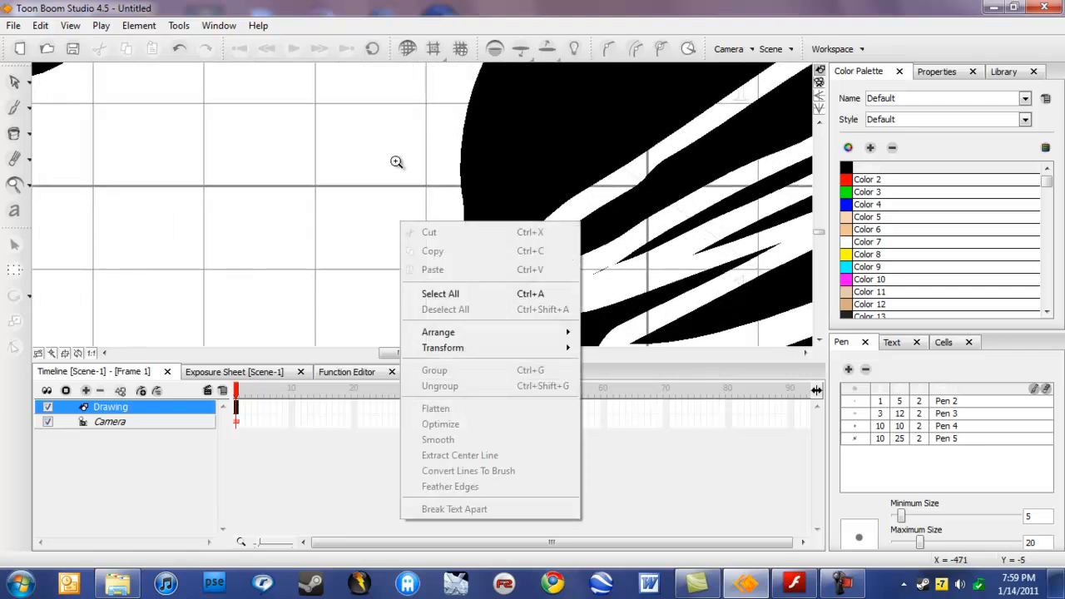
pyautogui.click(321, 153)
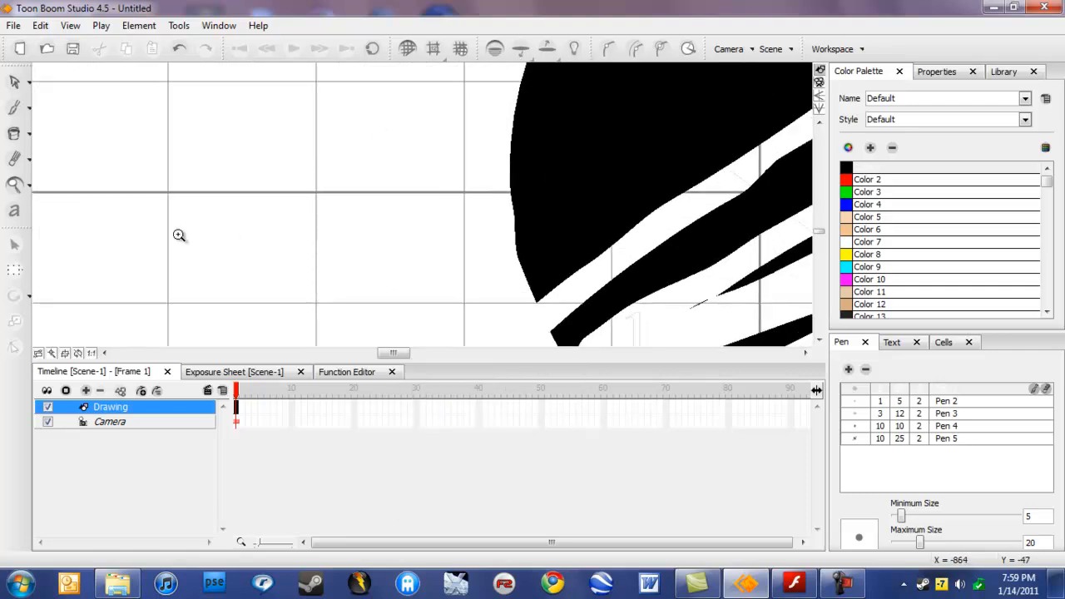
pyautogui.click(33, 193)
pyautogui.moveTo(29, 184); pyautogui.dragTo(61, 185)
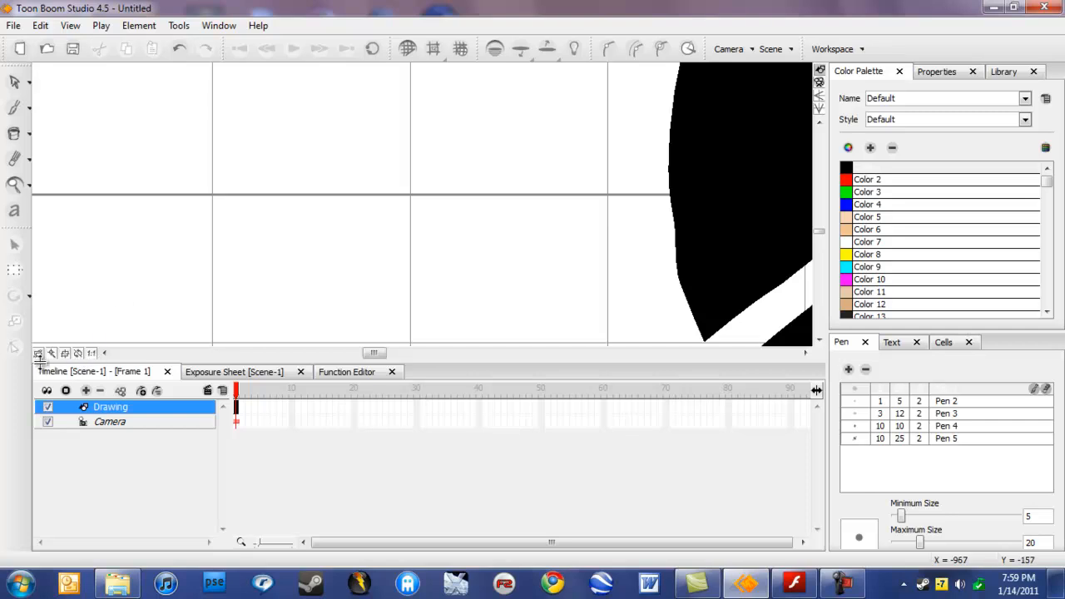
pyautogui.click(93, 354)
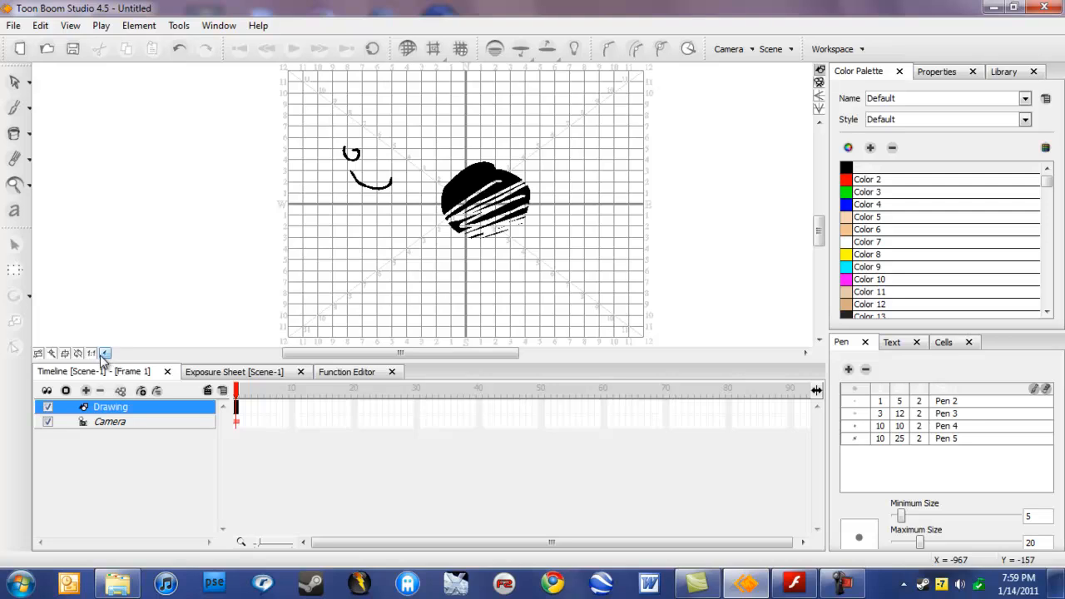
pyautogui.click(50, 354)
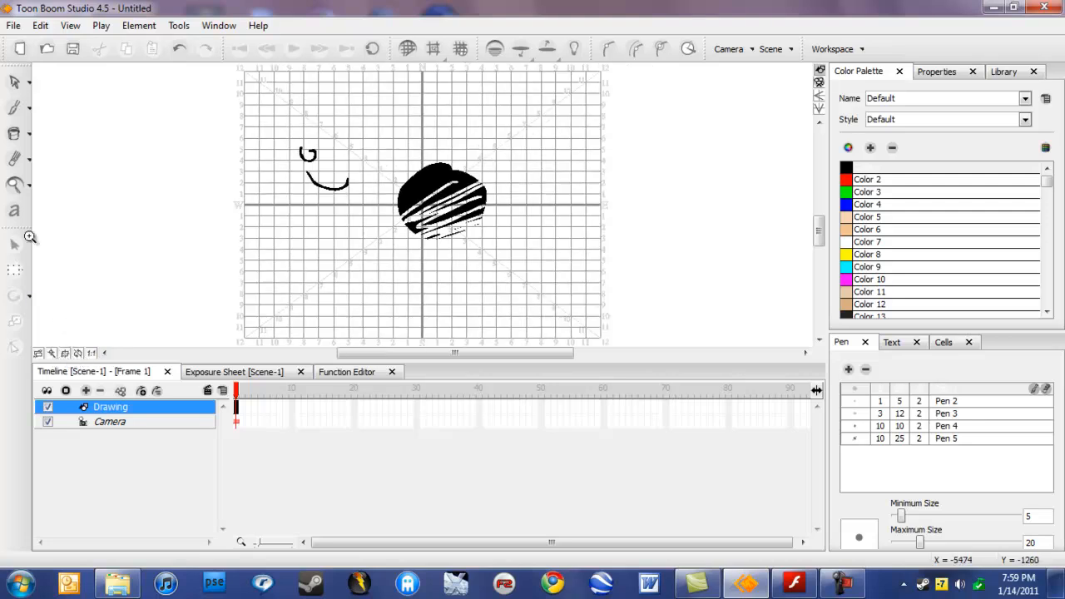
# Step: Try to add a short text object below the mouth stroke
pyautogui.click(16, 213)
pyautogui.click(284, 245)
pyautogui.write('□□')
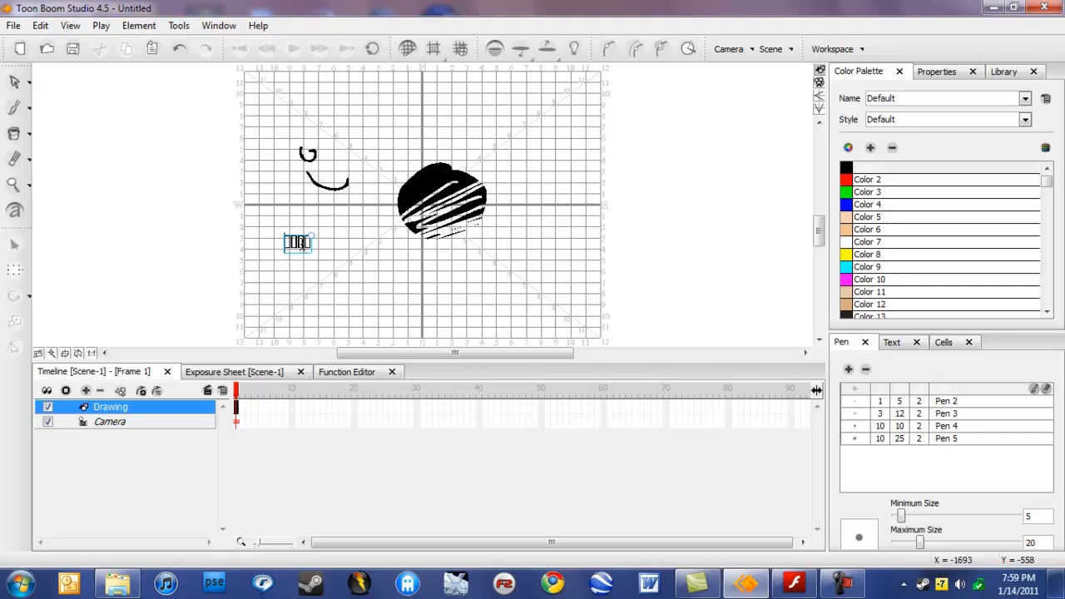
pyautogui.press('BackSpace')
pyautogui.press('BackSpace')
# Step: Select everything in the drawing and delete it
pyautogui.click(15, 82)
pyautogui.hotkey('ctrl', 'a')
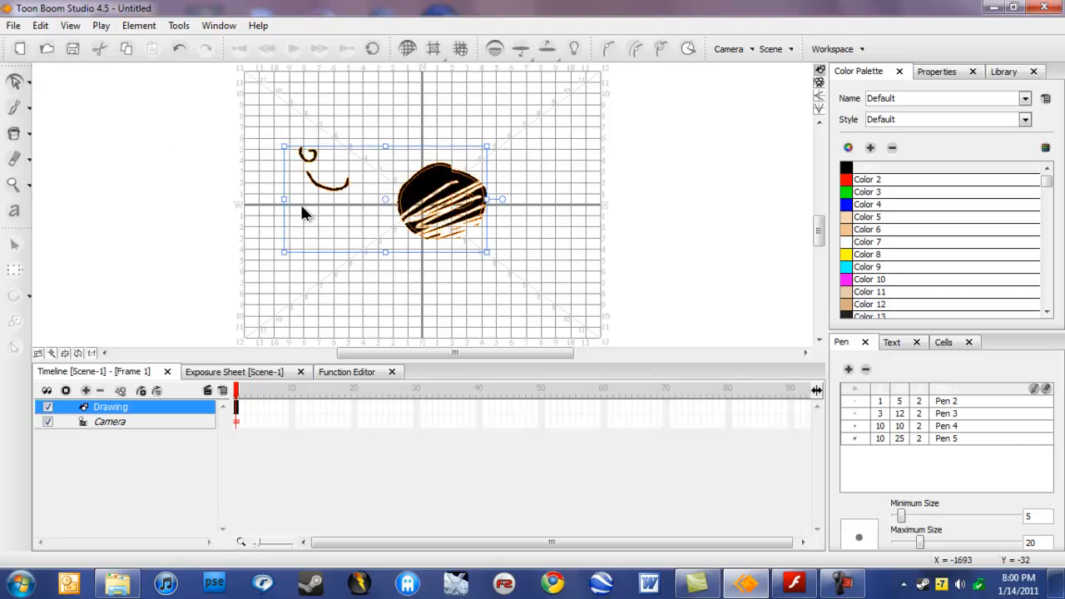
pyautogui.press('Delete')
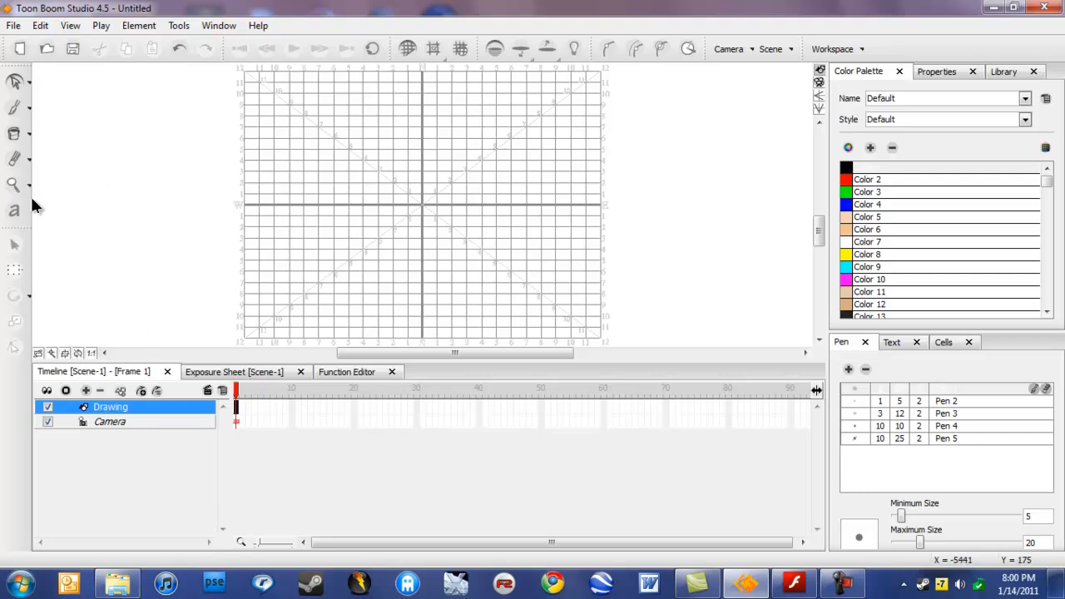
# Step: Draw a freehand stick figure with a smiling face, body, arms and legs at the centre of the grid
pyautogui.click(14, 111)
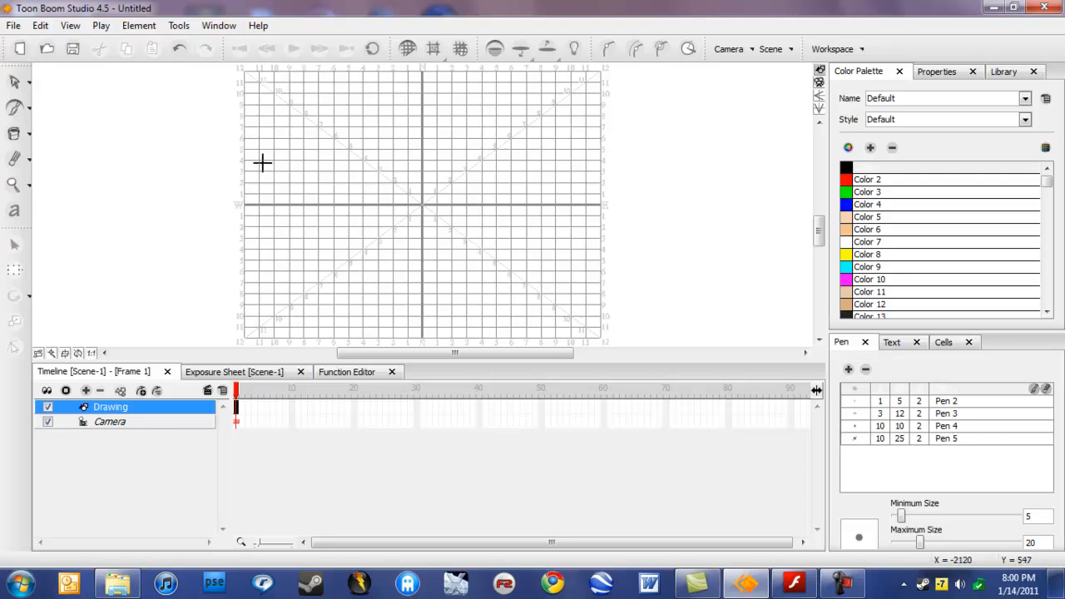
pyautogui.moveTo(418, 134)
pyautogui.mouseDown()
pyautogui.moveTo(432, 163)
pyautogui.moveTo(420, 133)
pyautogui.moveTo(412, 141)
pyautogui.moveTo(436, 144)
pyautogui.moveTo(408, 175)
pyautogui.moveTo(409, 244)
pyautogui.mouseUp()
pyautogui.moveTo(411, 177)
pyautogui.mouseDown()
pyautogui.moveTo(389, 204)
pyautogui.moveTo(454, 199)
pyautogui.mouseUp()
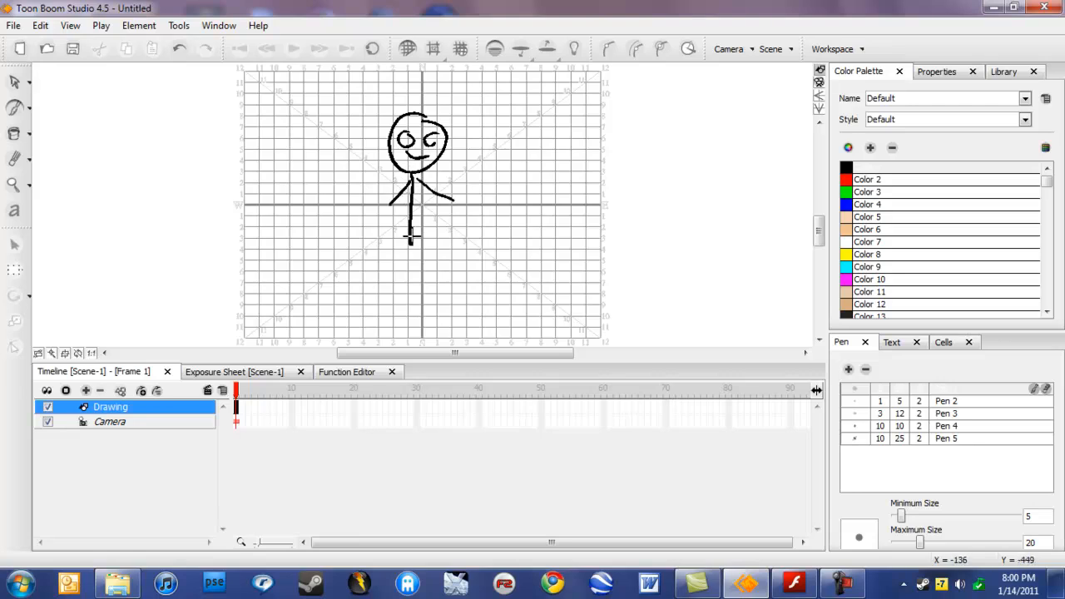
pyautogui.moveTo(418, 244); pyautogui.dragTo(450, 270)
pyautogui.moveTo(410, 241)
pyautogui.mouseDown()
pyautogui.moveTo(389, 279)
pyautogui.moveTo(412, 244)
pyautogui.moveTo(450, 279)
pyautogui.mouseUp()
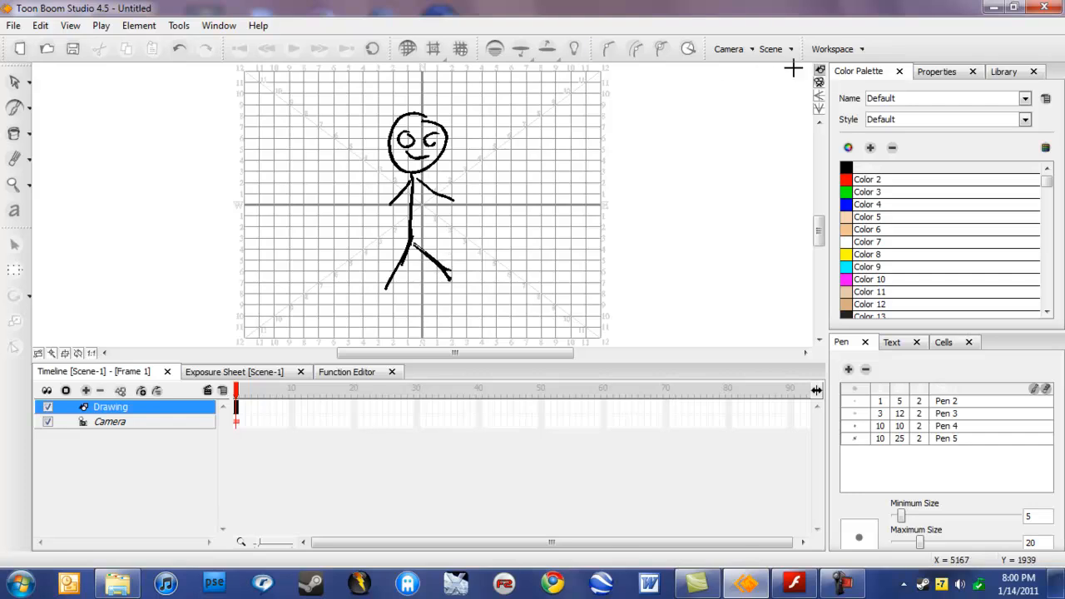
# Step: Switch to the camera view and move the stick figure to the lower-left area of the camera frame
pyautogui.click(820, 82)
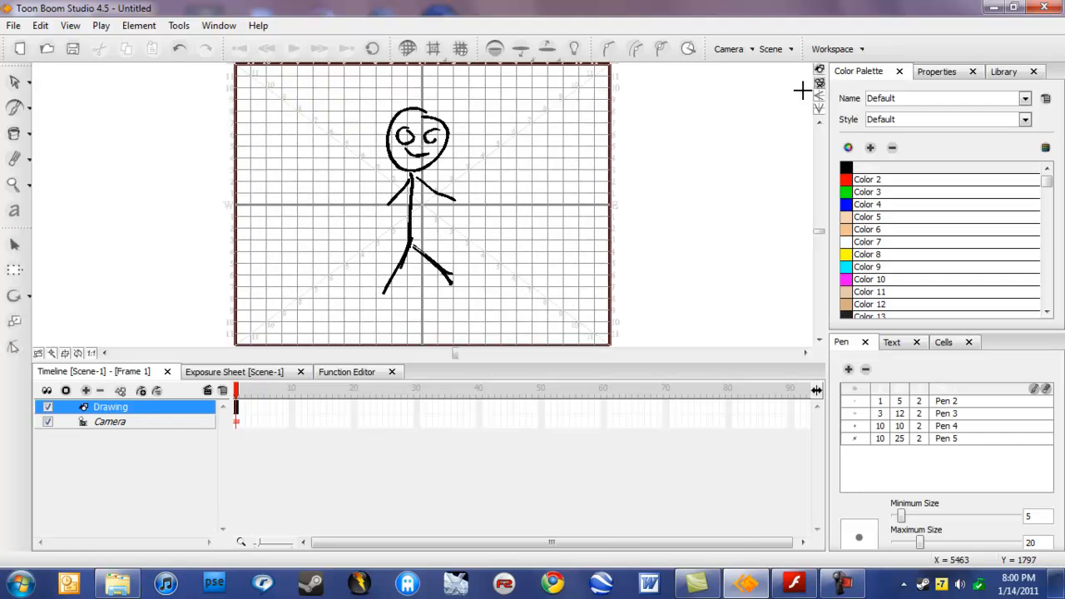
pyautogui.click(16, 245)
pyautogui.moveTo(450, 189)
pyautogui.mouseDown()
pyautogui.moveTo(430, 180)
pyautogui.moveTo(355, 237)
pyautogui.mouseUp()
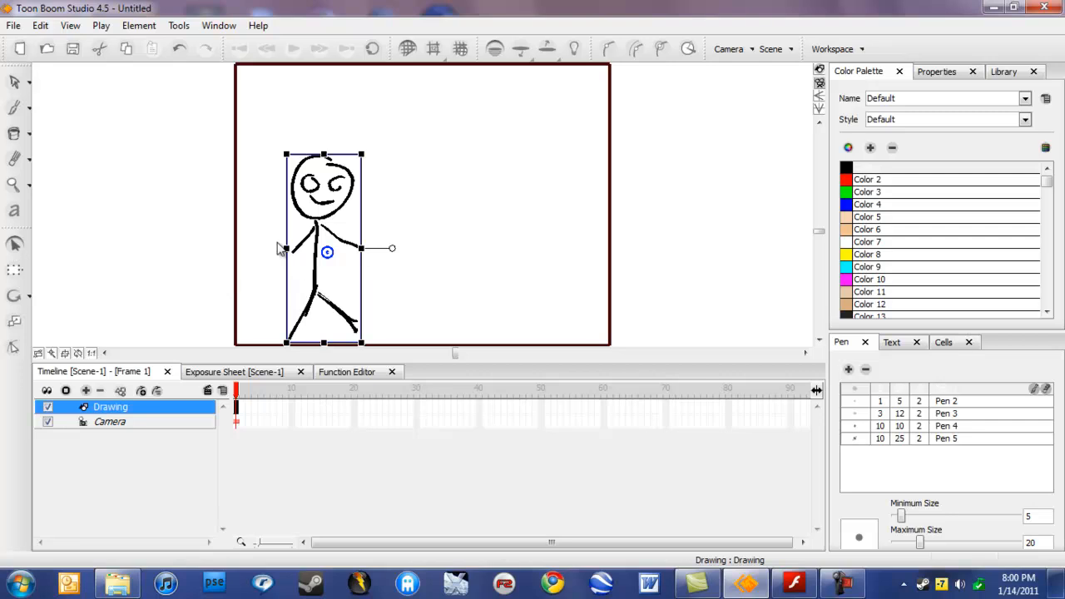
# Step: Adjust the stick figure's width with the Transform tool and stretch it slightly taller
pyautogui.click(15, 273)
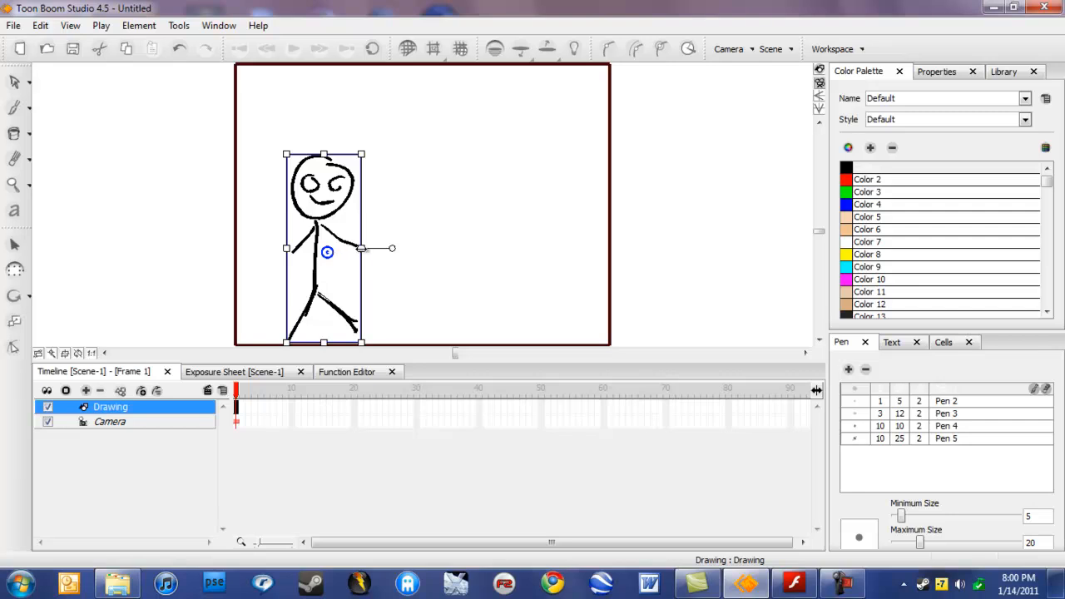
pyautogui.moveTo(363, 249)
pyautogui.mouseDown()
pyautogui.moveTo(392, 247)
pyautogui.moveTo(358, 240)
pyautogui.mouseUp()
pyautogui.click(325, 148)
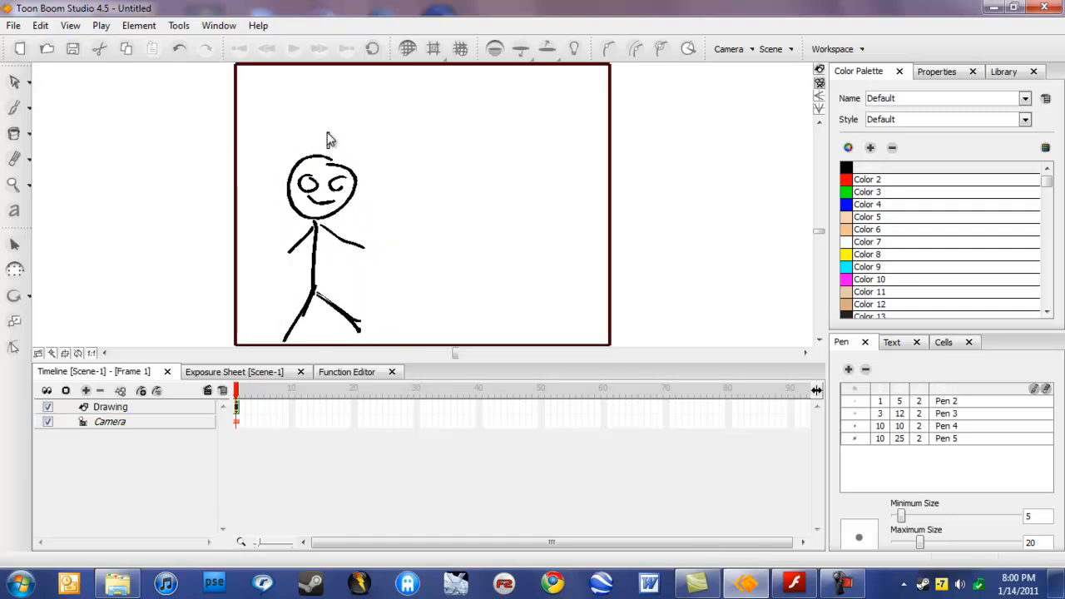
pyautogui.click(330, 169)
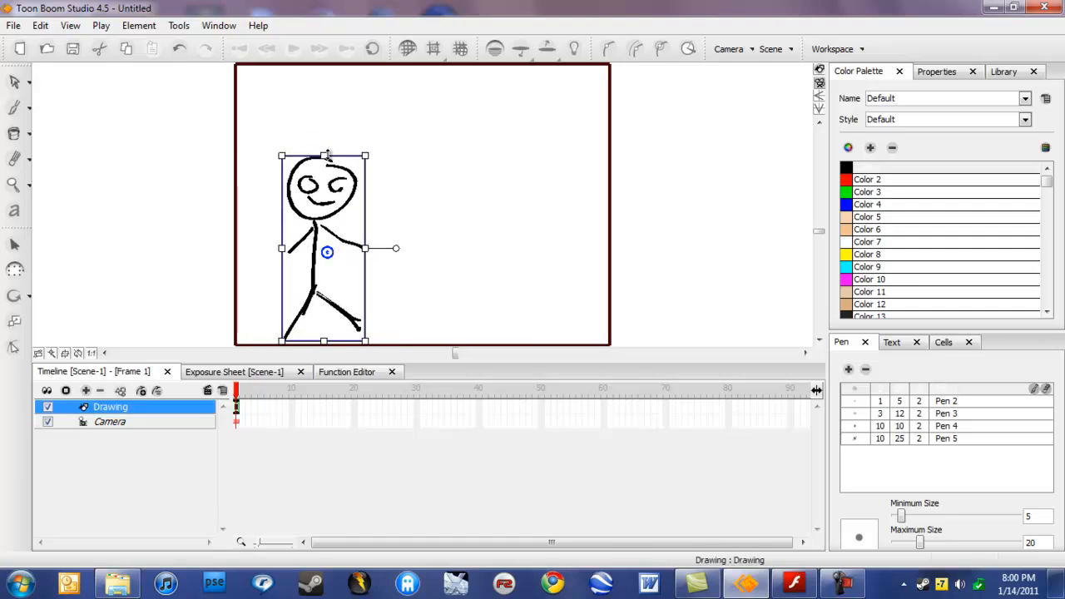
pyautogui.moveTo(364, 155)
pyautogui.mouseDown()
pyautogui.moveTo(400, 119)
pyautogui.moveTo(368, 162)
pyautogui.moveTo(400, 123)
pyautogui.moveTo(355, 135)
pyautogui.moveTo(392, 200)
pyautogui.moveTo(390, 138)
pyautogui.moveTo(367, 137)
pyautogui.moveTo(386, 148)
pyautogui.moveTo(350, 154)
pyautogui.moveTo(362, 142)
pyautogui.mouseUp()
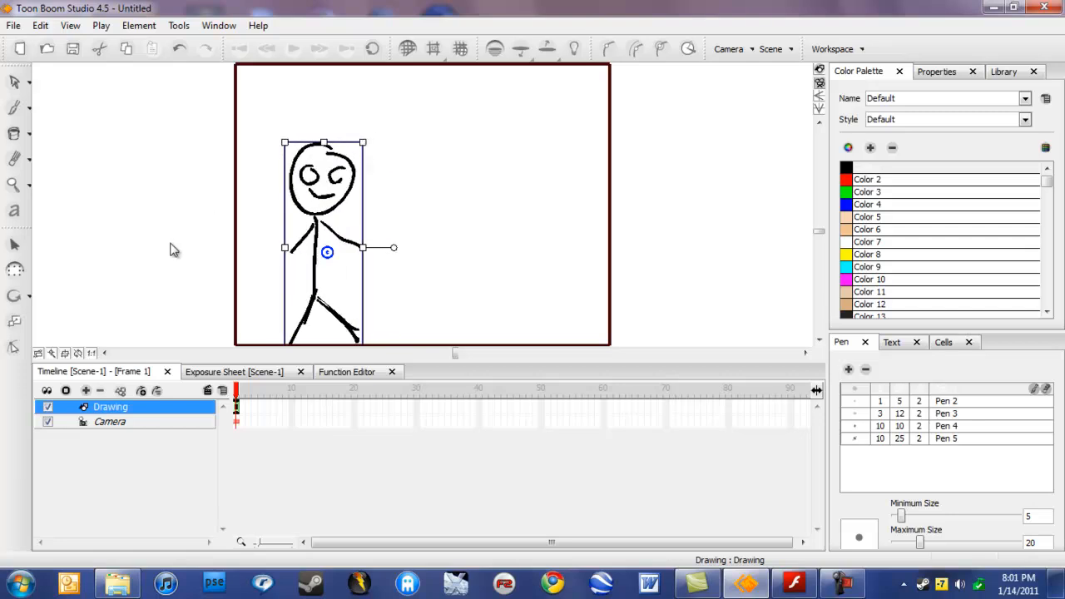
# Step: Rotate the stick figure slightly counterclockwise with the Rotate tool and shrink it a little with the Scale tool
pyautogui.click(13, 297)
pyautogui.click(379, 259)
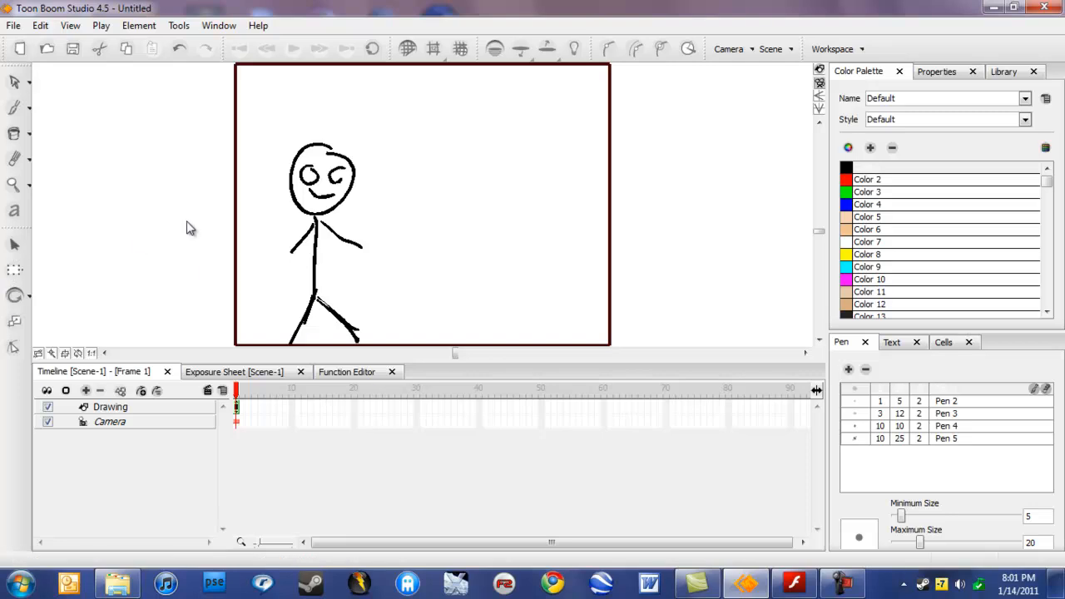
pyautogui.click(319, 214)
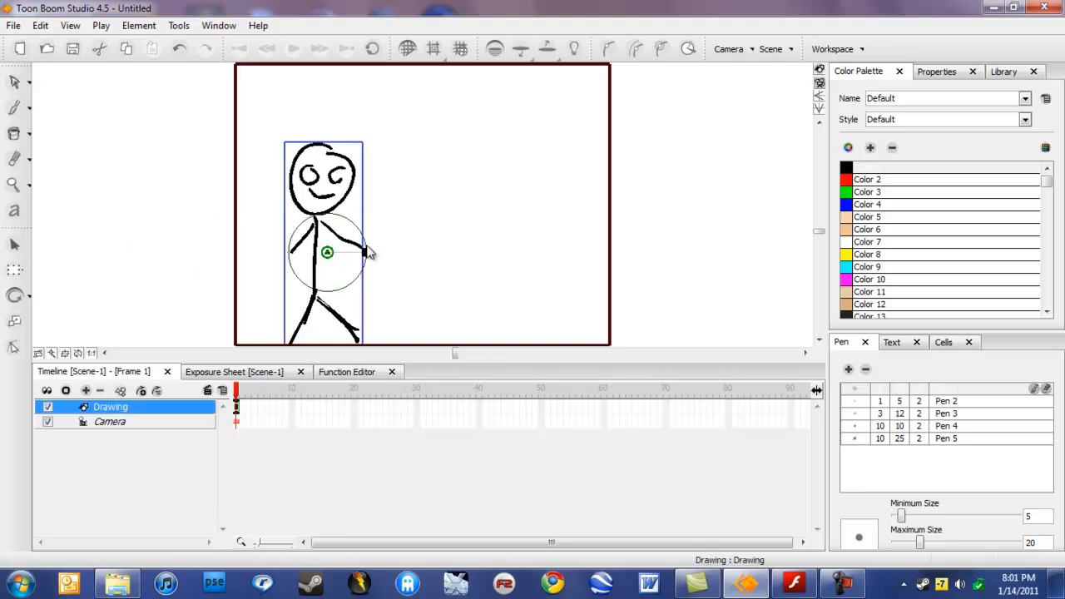
pyautogui.moveTo(366, 251)
pyautogui.mouseDown()
pyautogui.moveTo(357, 303)
pyautogui.moveTo(366, 252)
pyautogui.mouseUp()
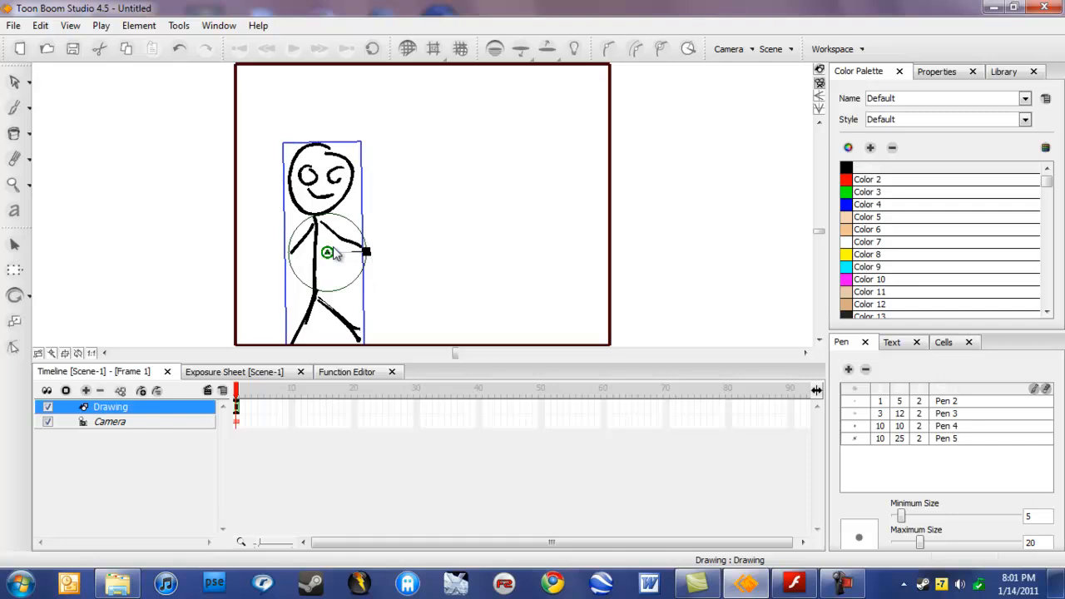
pyautogui.click(15, 321)
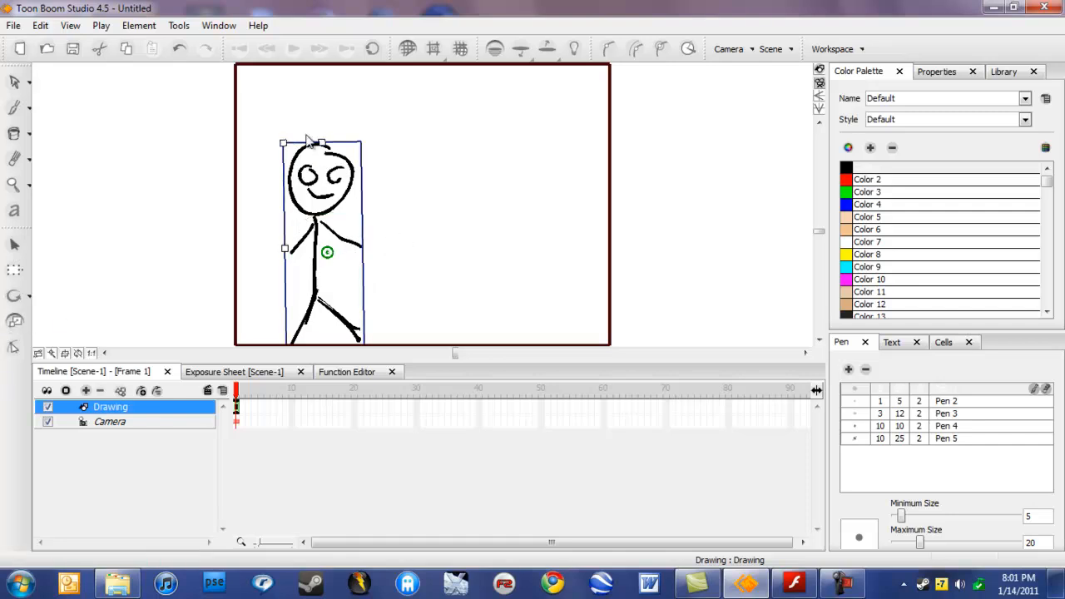
pyautogui.moveTo(323, 142); pyautogui.dragTo(291, 153)
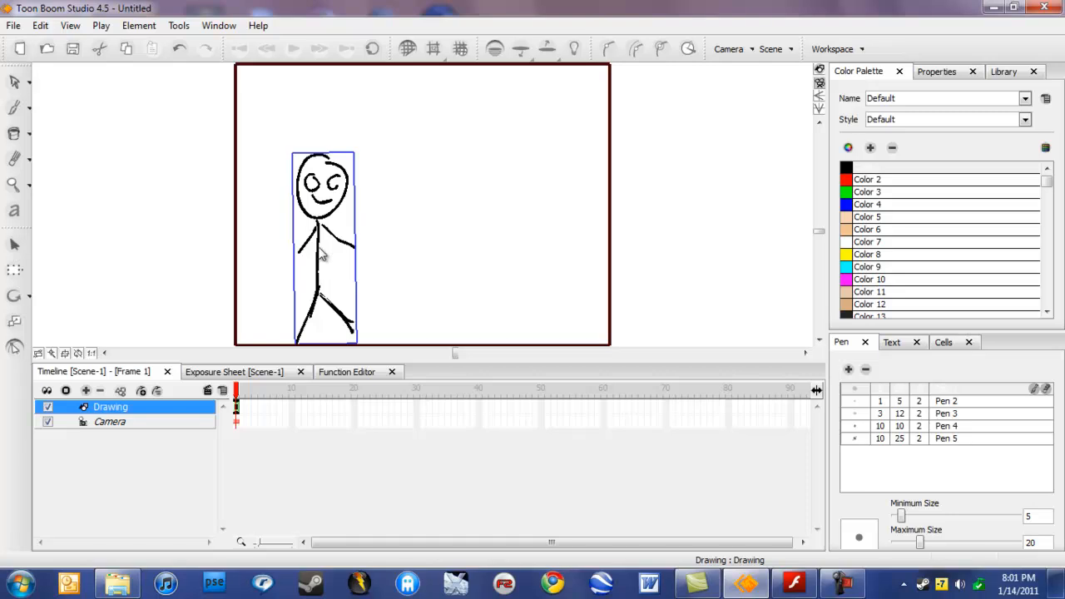
# Step: Move the stick figure slightly to the left within the camera frame and rotate it slightly clockwise with the Rotate tool
pyautogui.moveTo(317, 246); pyautogui.dragTo(302, 244)
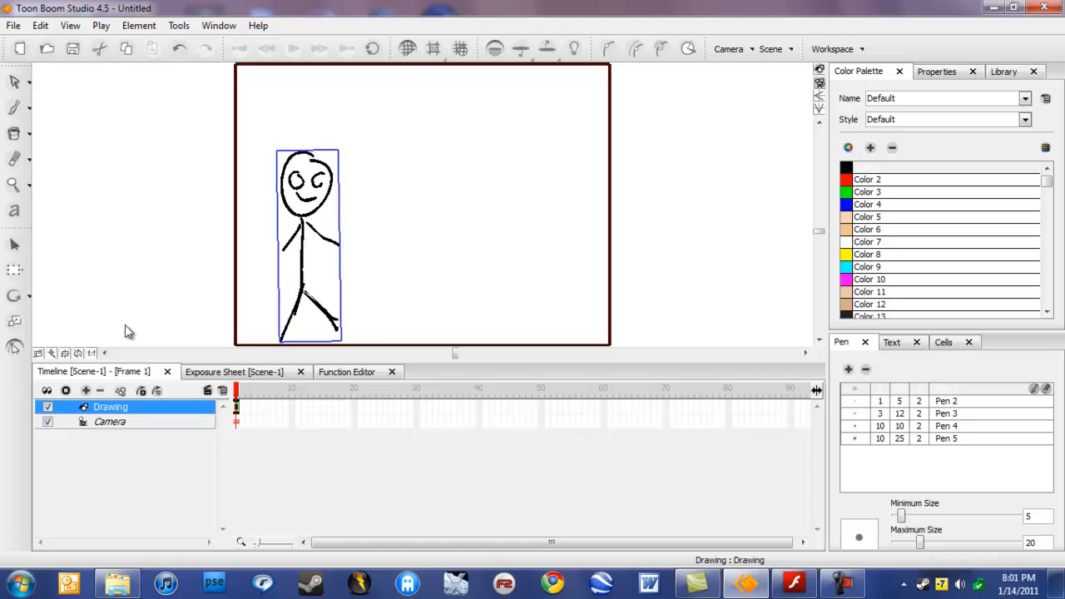
pyautogui.click(30, 295)
pyautogui.click(60, 311)
pyautogui.moveTo(308, 229)
pyautogui.mouseDown()
pyautogui.moveTo(322, 233)
pyautogui.moveTo(293, 240)
pyautogui.moveTo(315, 232)
pyautogui.mouseUp()
pyautogui.click(31, 297)
pyautogui.click(57, 296)
pyautogui.moveTo(350, 249); pyautogui.dragTo(350, 252)
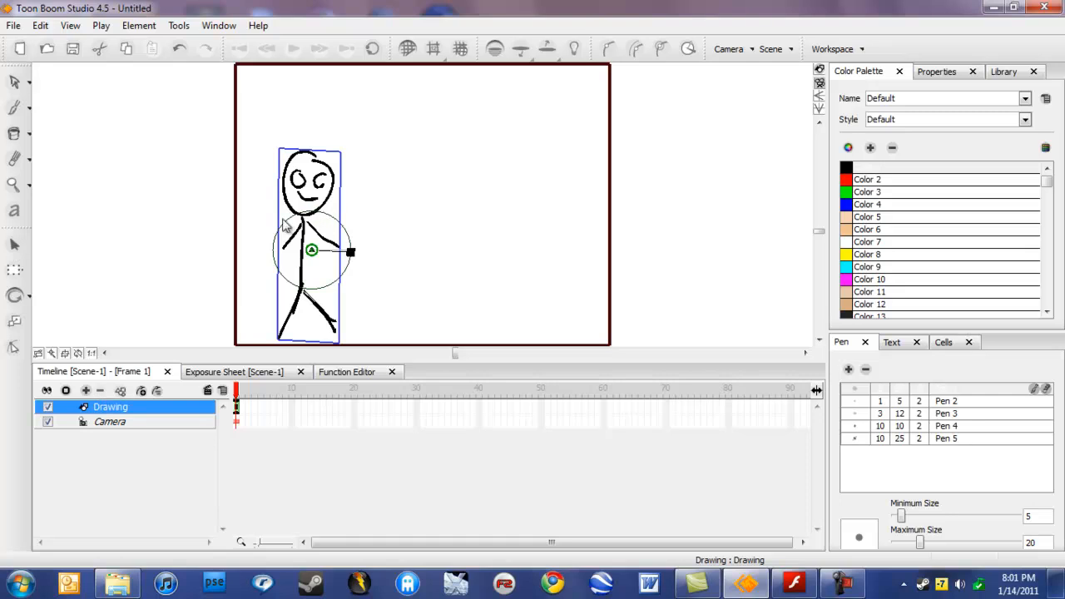
# Step: Switch to the drawing view and delete the entire stick figure
pyautogui.click(14, 246)
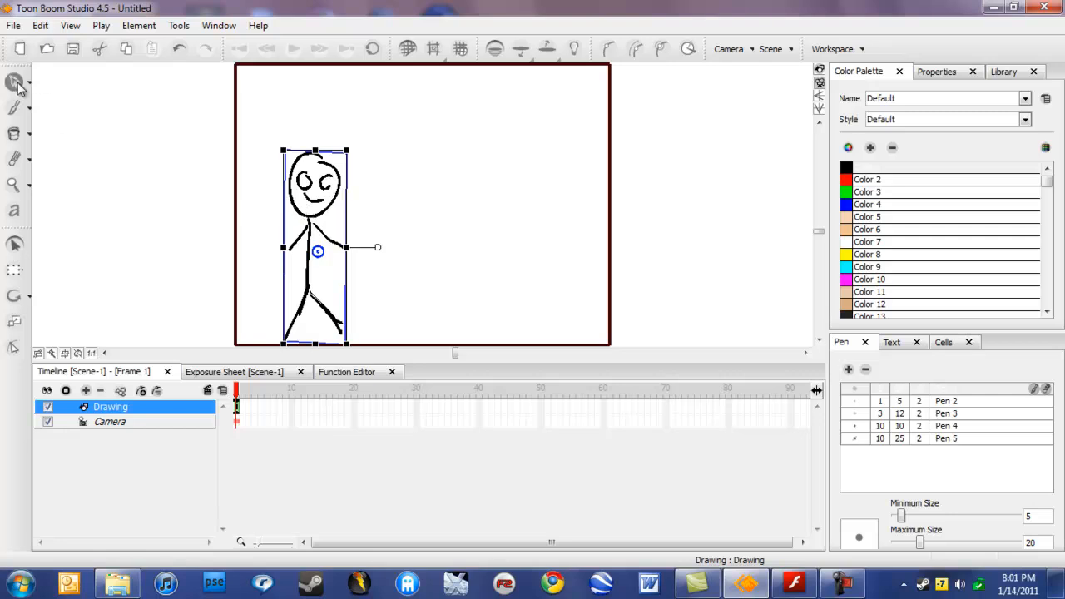
pyautogui.click(820, 79)
pyautogui.hotkey('ctrl', 'a')
pyautogui.press('Delete')
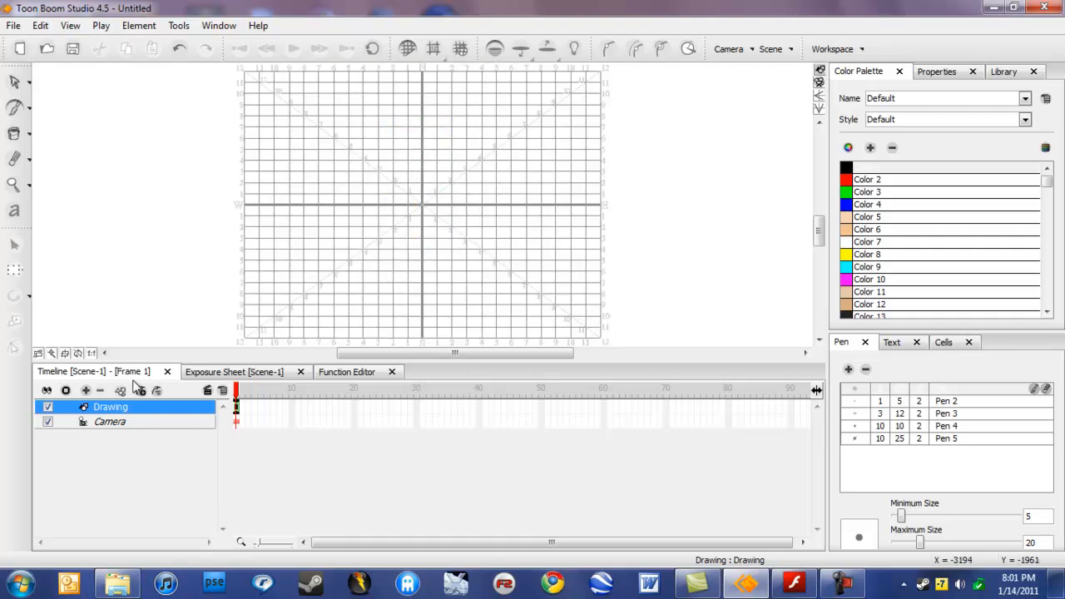
# Step: Add a new Drawing element named Head to the timeline
pyautogui.click(85, 390)
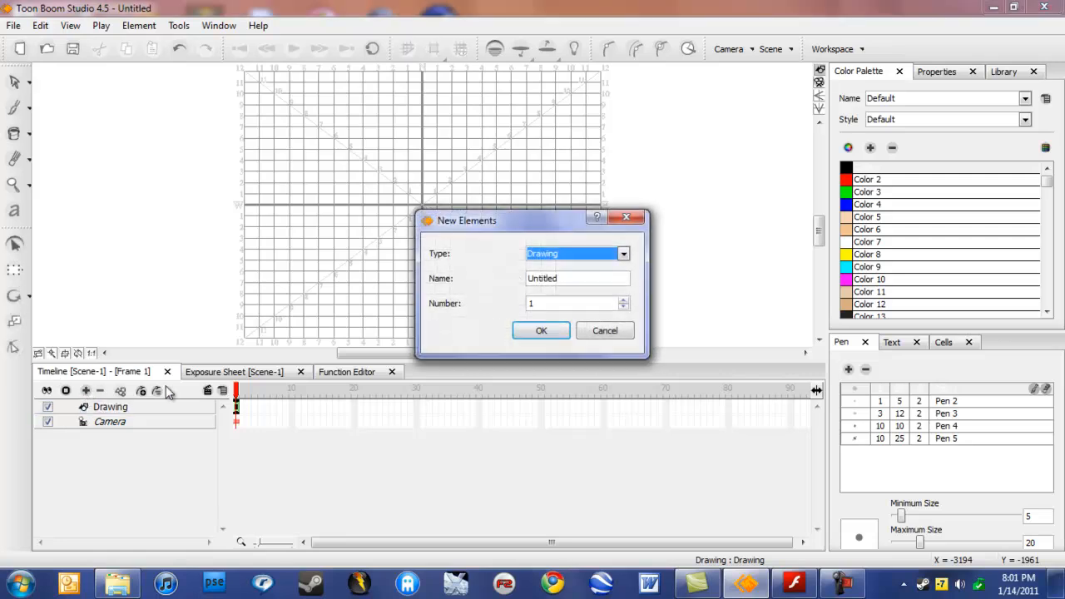
pyautogui.moveTo(572, 280); pyautogui.dragTo(484, 282)
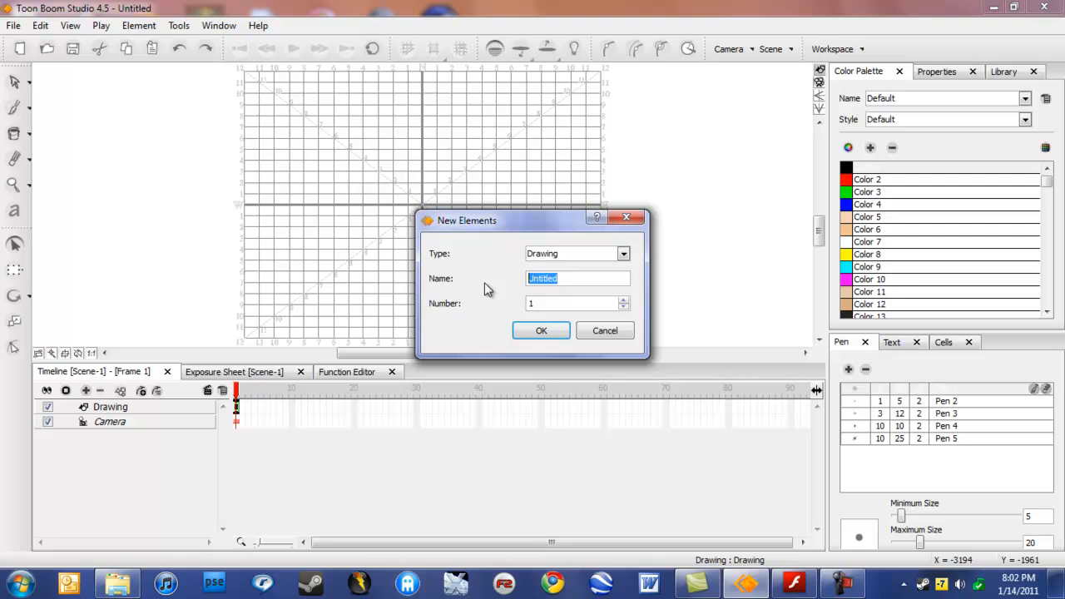
pyautogui.write('Head')
pyautogui.click(542, 332)
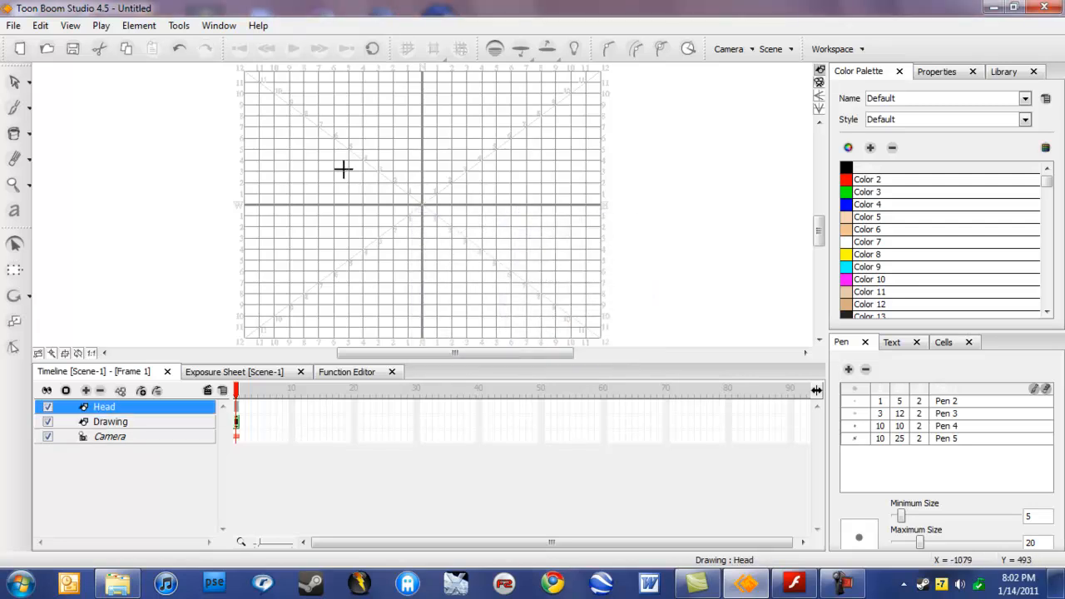
# Step: Draw a round head with two circular eyes near the grid's top centre using the Ellipse tool, and brush in a curved mouth
pyautogui.click(31, 114)
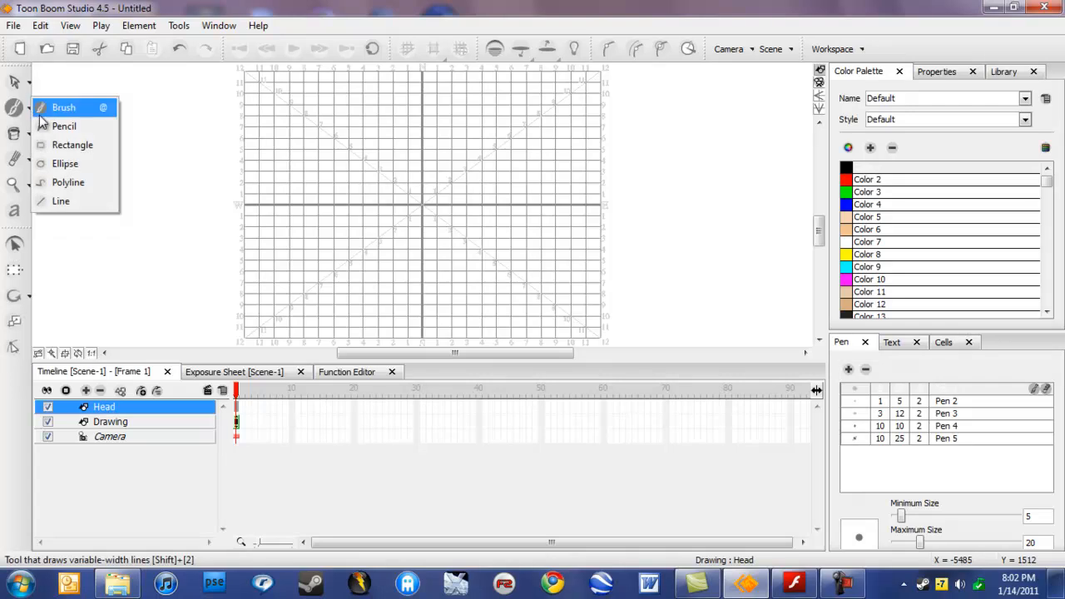
pyautogui.click(75, 169)
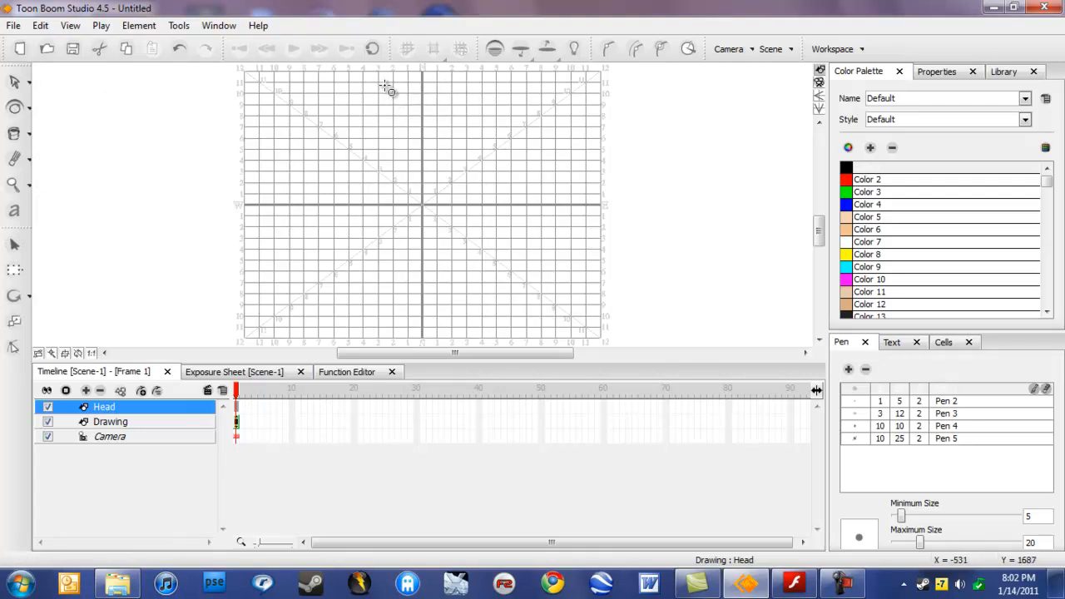
pyautogui.moveTo(380, 86)
pyautogui.mouseDown()
pyautogui.moveTo(452, 120)
pyautogui.moveTo(401, 104)
pyautogui.moveTo(419, 105)
pyautogui.mouseUp()
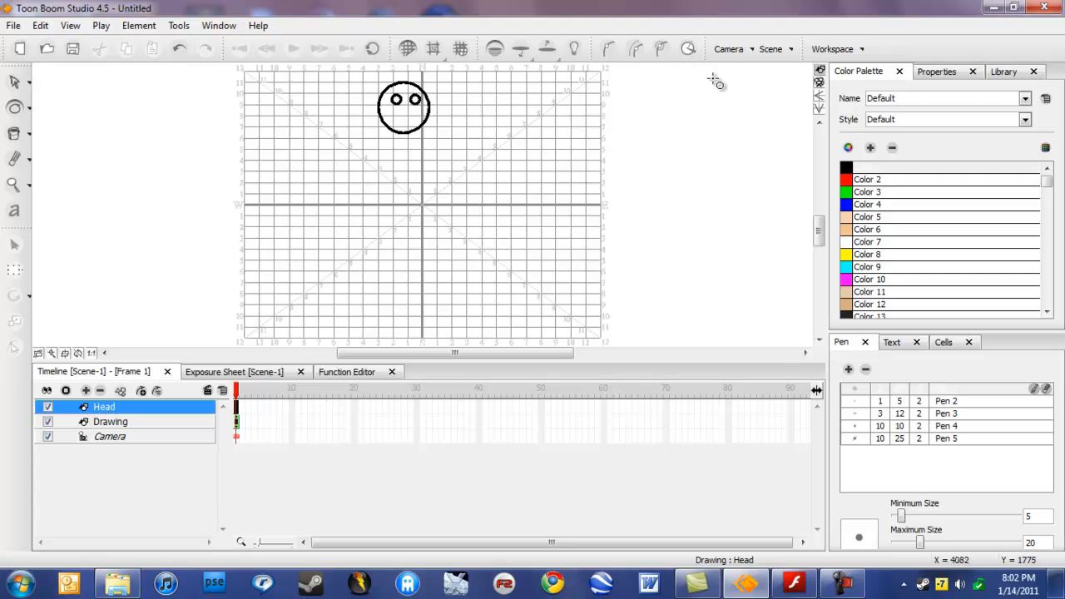
pyautogui.click(32, 108)
pyautogui.click(66, 105)
pyautogui.moveTo(390, 117); pyautogui.dragTo(426, 113)
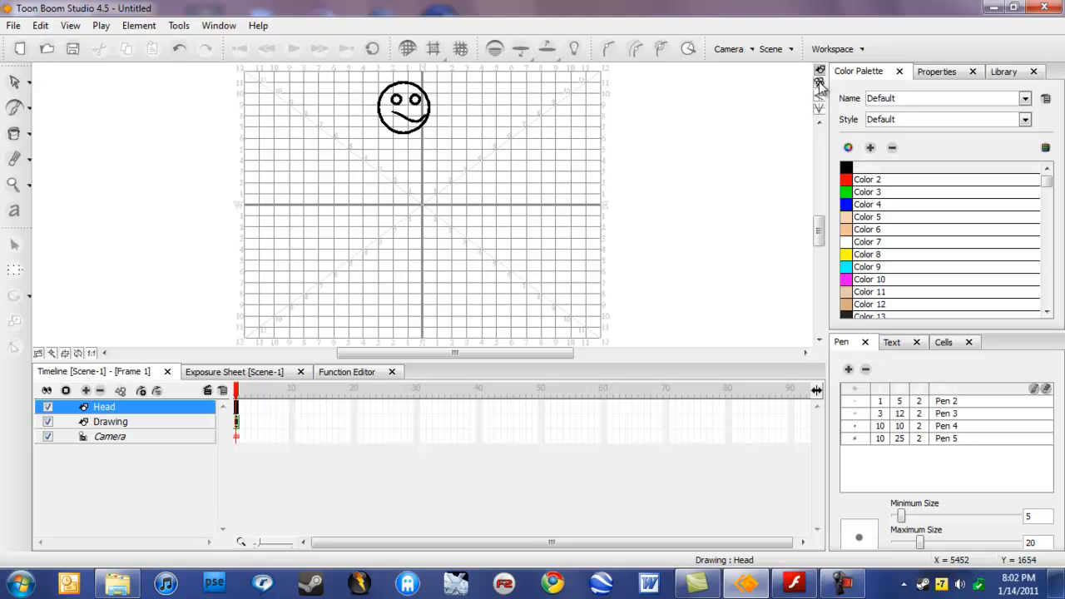
# Step: Switch to the camera view and add a new Drawing element named Body
pyautogui.click(819, 84)
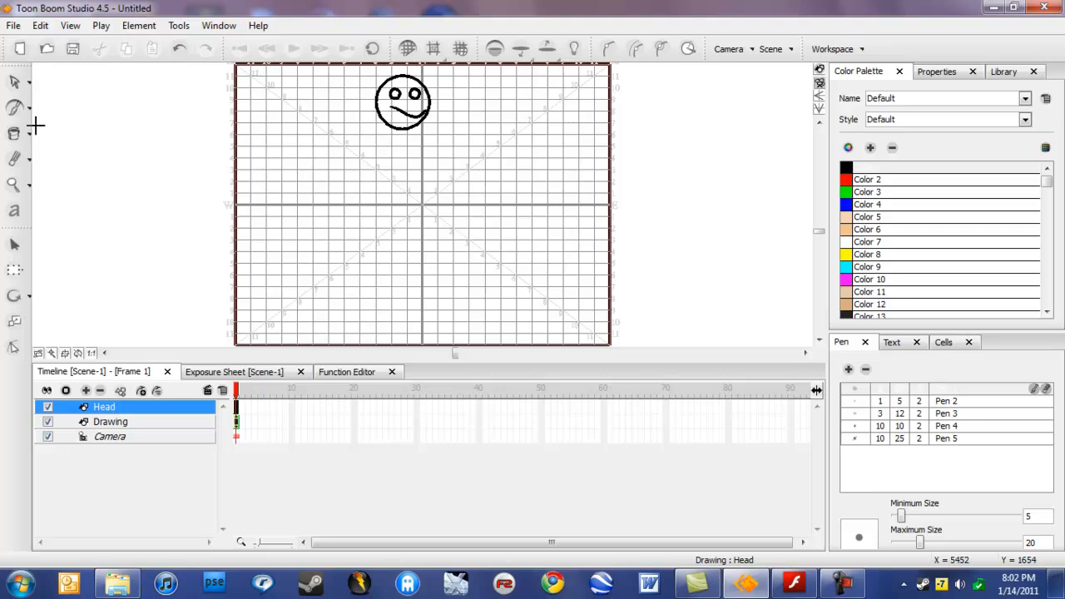
pyautogui.click(85, 390)
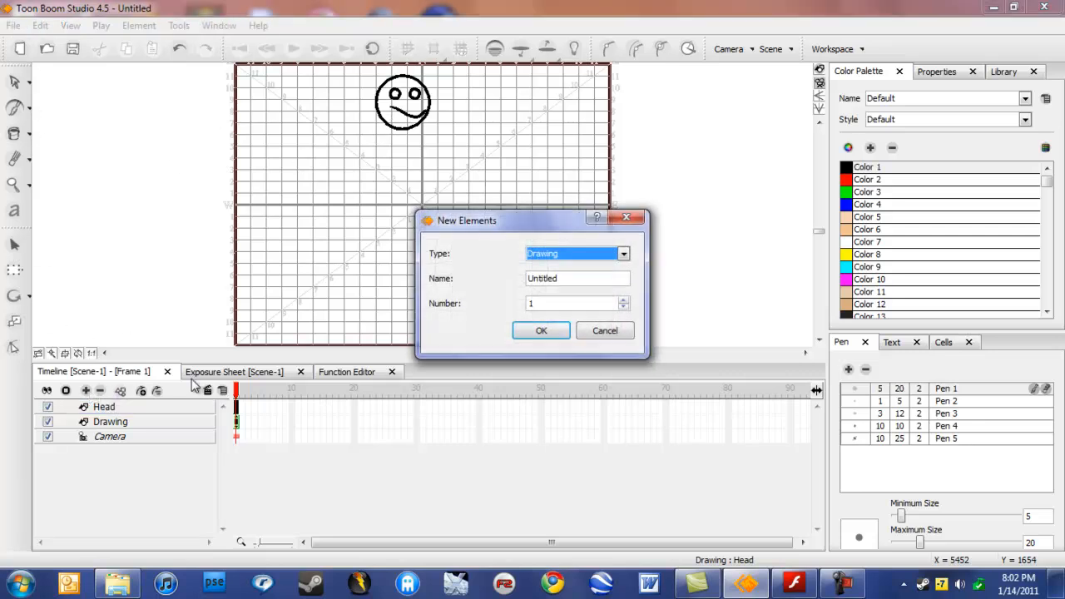
pyautogui.press('Tab')
pyautogui.write('Body')
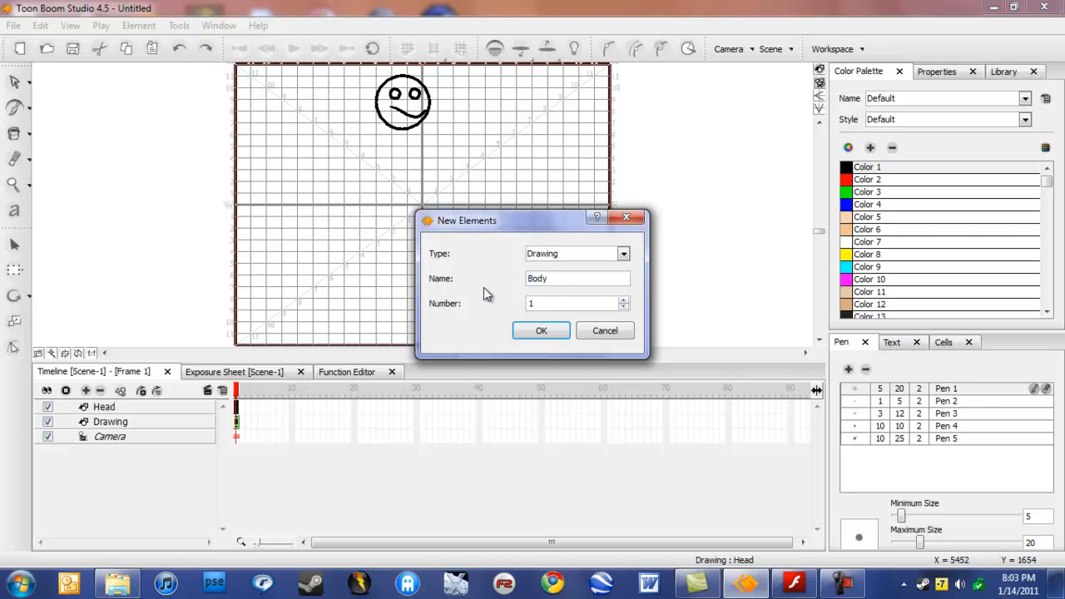
pyautogui.click(541, 331)
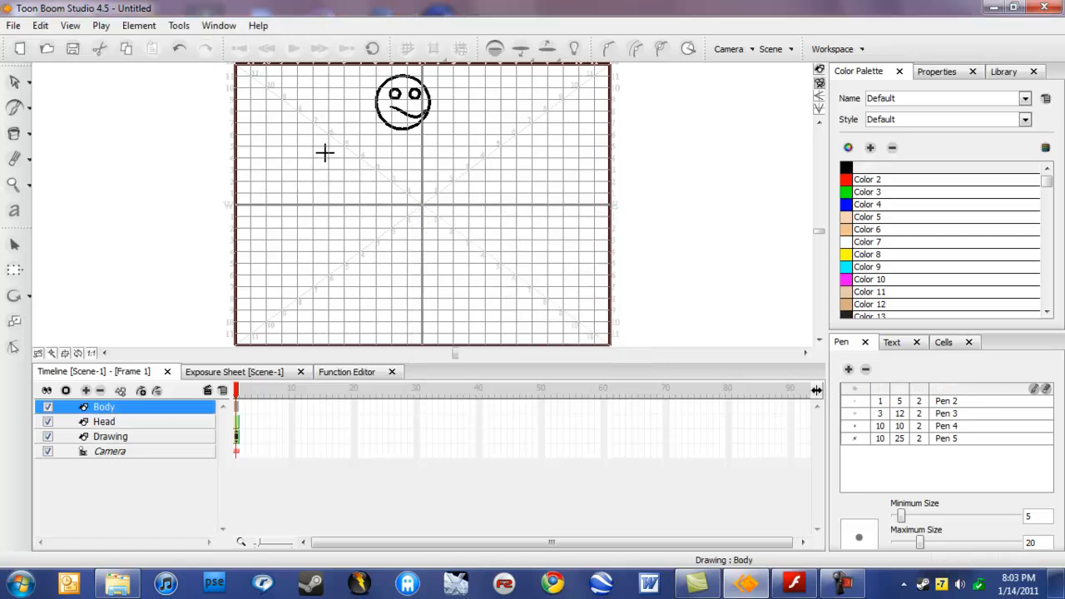
# Step: Draw a vertical body line below the head with the Line tool and move it up to touch the head
pyautogui.click(30, 109)
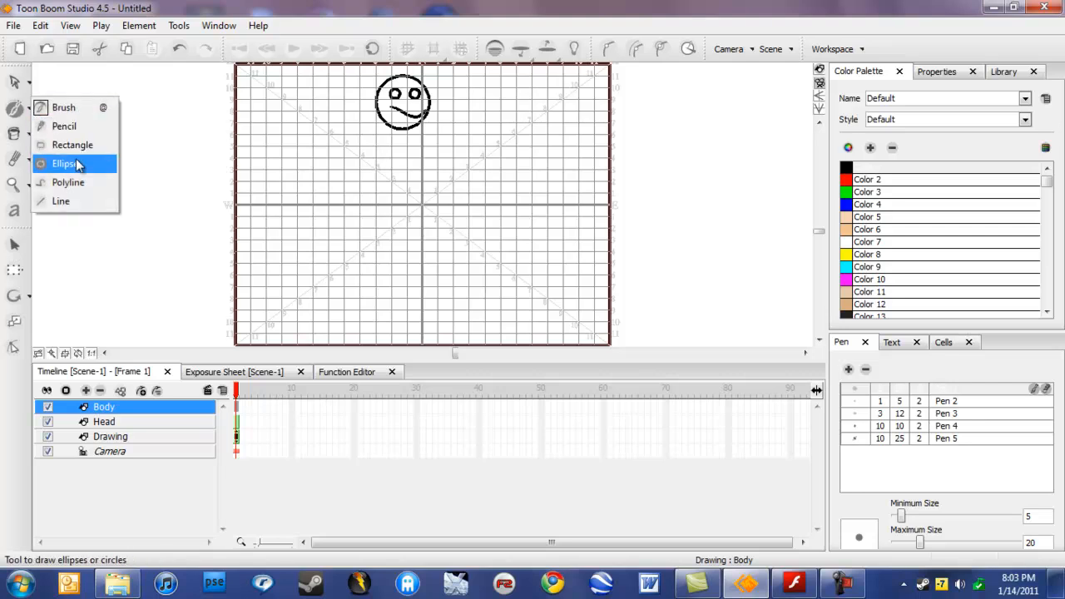
pyautogui.click(71, 207)
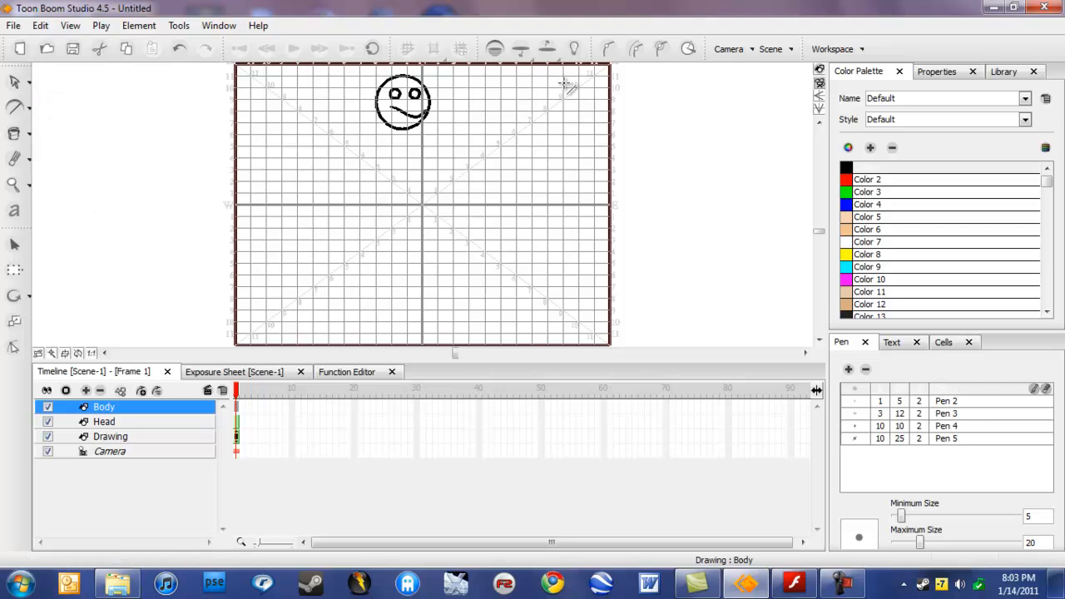
pyautogui.moveTo(404, 135)
pyautogui.mouseDown()
pyautogui.moveTo(408, 209)
pyautogui.moveTo(461, 166)
pyautogui.moveTo(403, 210)
pyautogui.mouseUp()
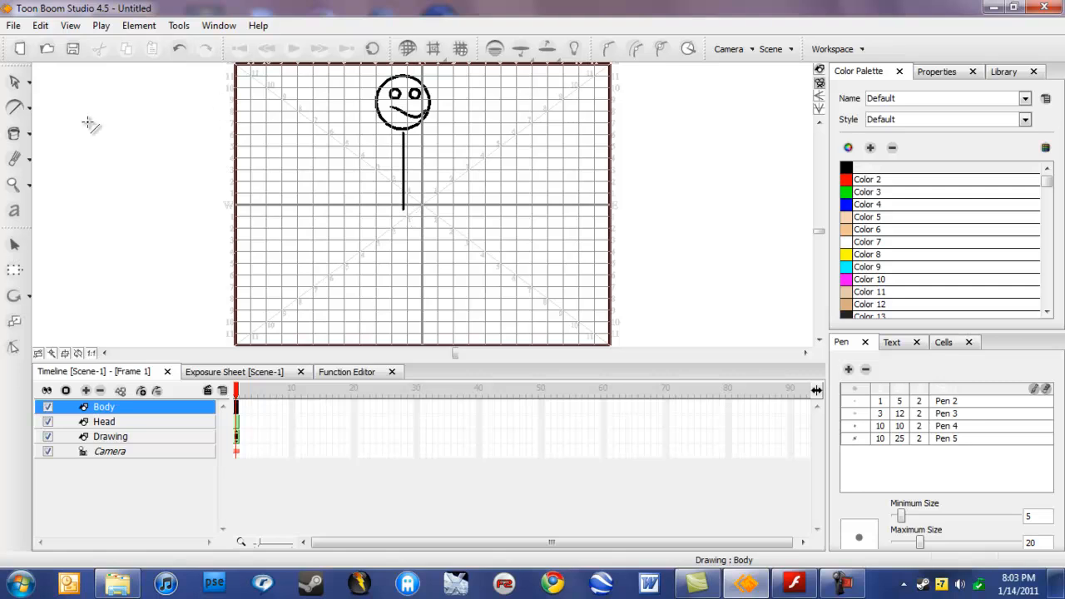
pyautogui.click(15, 82)
pyautogui.click(405, 175)
pyautogui.click(403, 164)
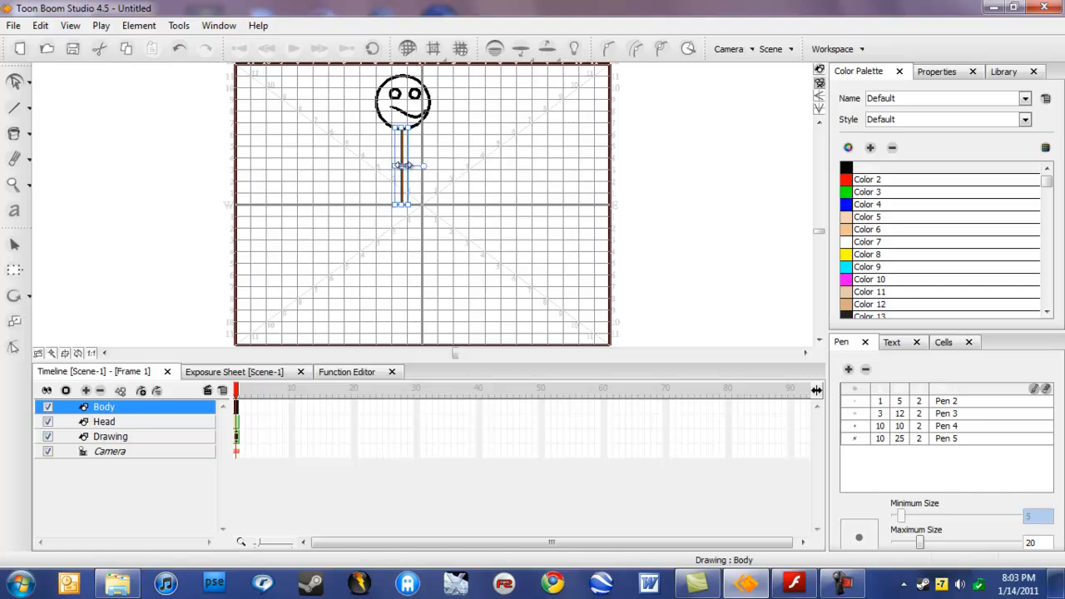
pyautogui.click(317, 143)
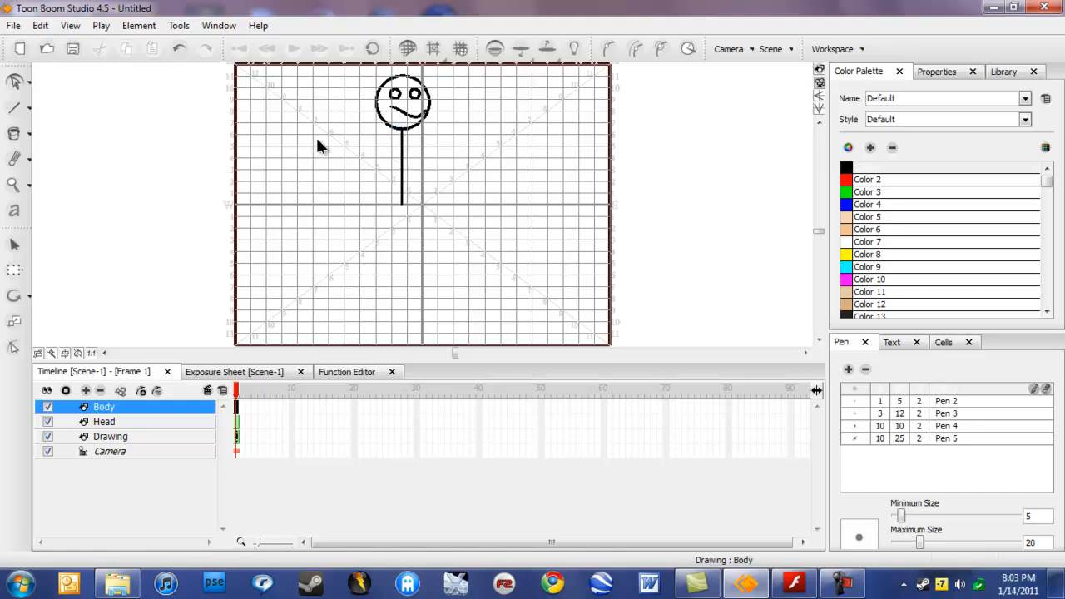
# Step: Add a Drawing element named R Arm and draw a straight line sloping down to the right from the upper body
pyautogui.click(86, 391)
pyautogui.click(576, 279)
pyautogui.moveTo(575, 279); pyautogui.dragTo(456, 298)
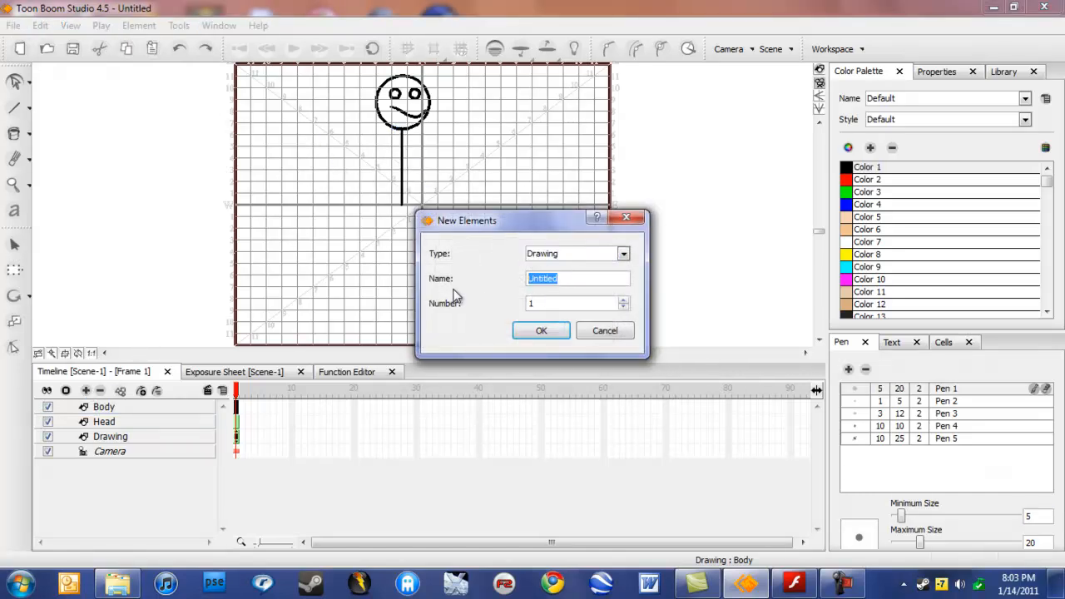
pyautogui.write('R Arm')
pyautogui.click(541, 331)
pyautogui.click(12, 110)
pyautogui.moveTo(407, 135); pyautogui.dragTo(443, 164)
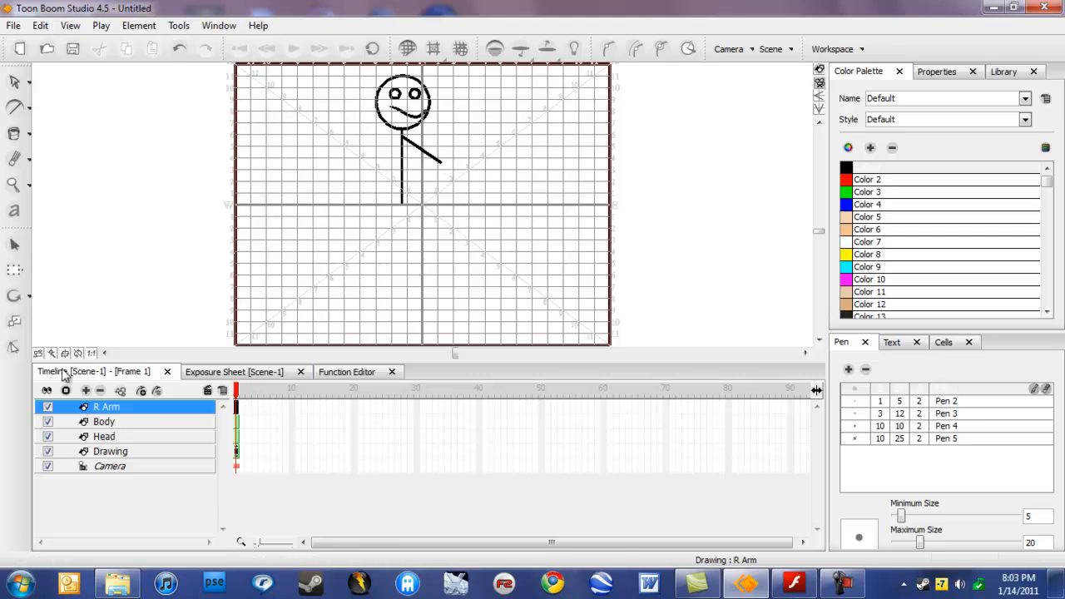
# Step: Add a Drawing element named L arm and draw a straight line sloping down to the left from the upper body
pyautogui.click(86, 390)
pyautogui.press('Tab')
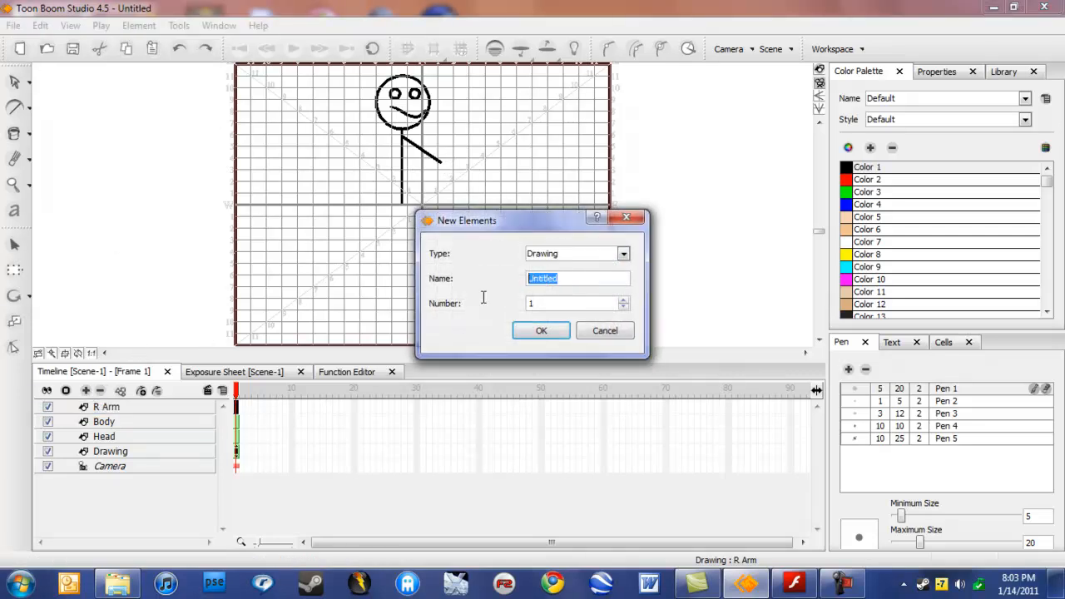
pyautogui.write('L arm')
pyautogui.click(541, 330)
pyautogui.moveTo(399, 144); pyautogui.dragTo(378, 172)
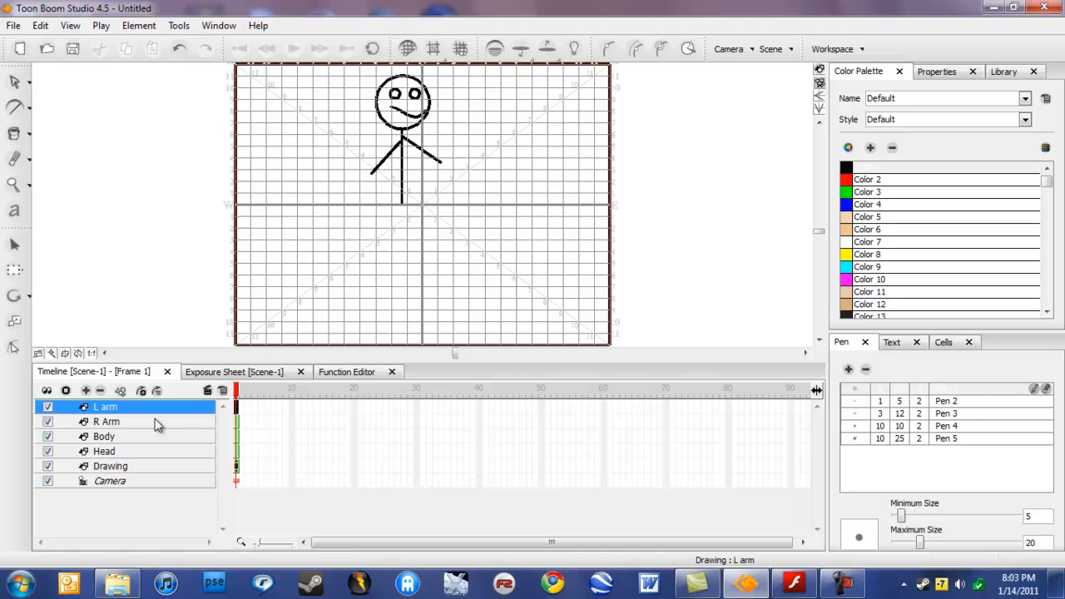
# Step: Add a Drawing element named R leg and draw a line sloping down to the right from the bottom of the body
pyautogui.click(87, 390)
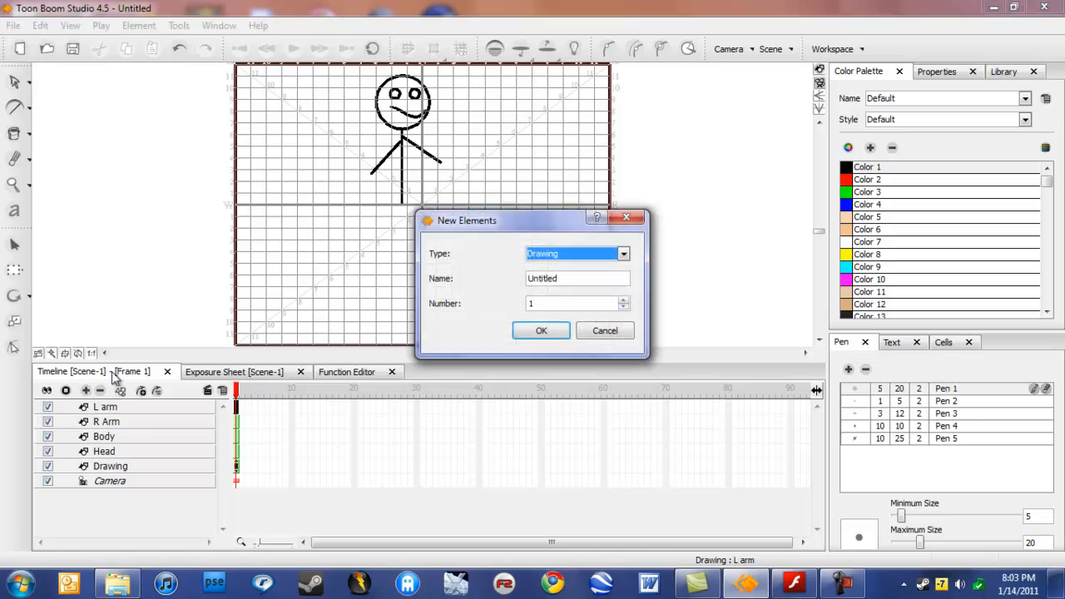
pyautogui.click(573, 279)
pyautogui.moveTo(573, 279); pyautogui.dragTo(424, 277)
pyautogui.write('R leg')
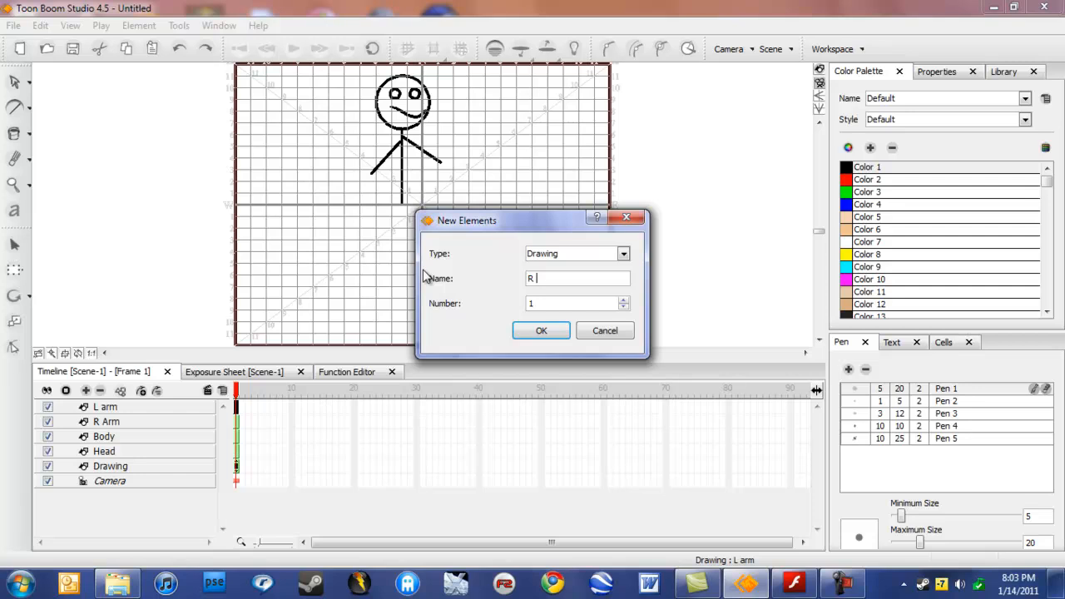
pyautogui.click(537, 331)
pyautogui.moveTo(405, 202); pyautogui.dragTo(441, 259)
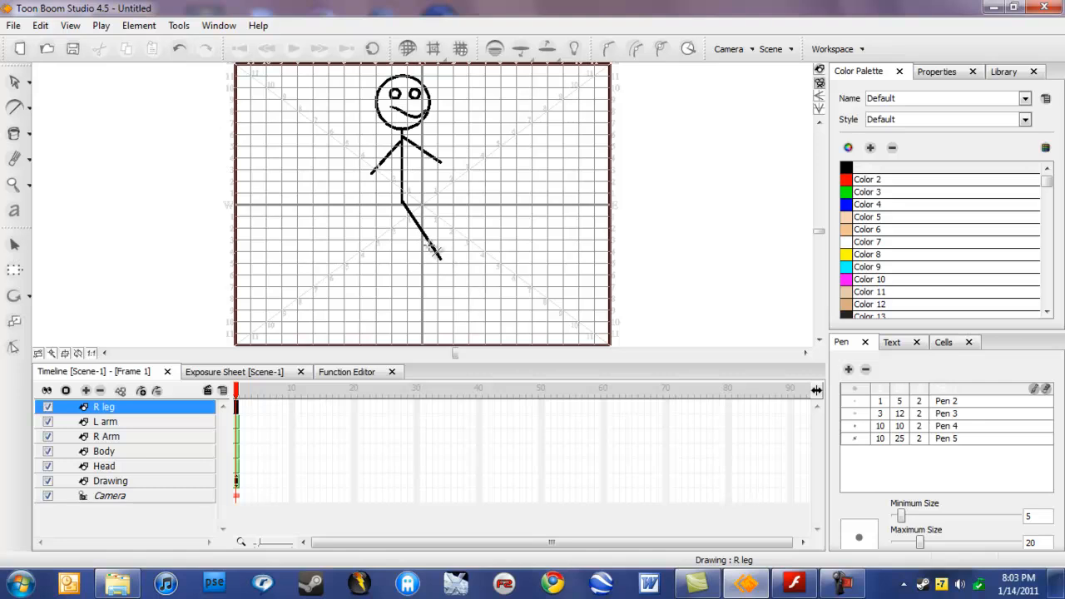
# Step: Add a Drawing element named L leg and draw a line sloping down to the left from the bottom of the body
pyautogui.click(83, 389)
pyautogui.click(86, 391)
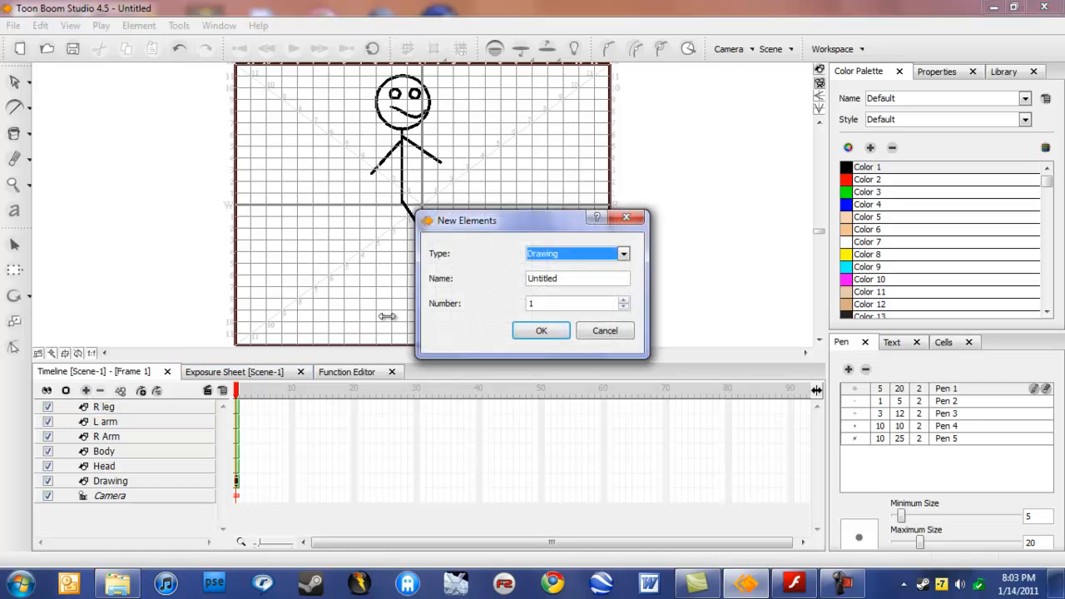
pyautogui.press('Tab')
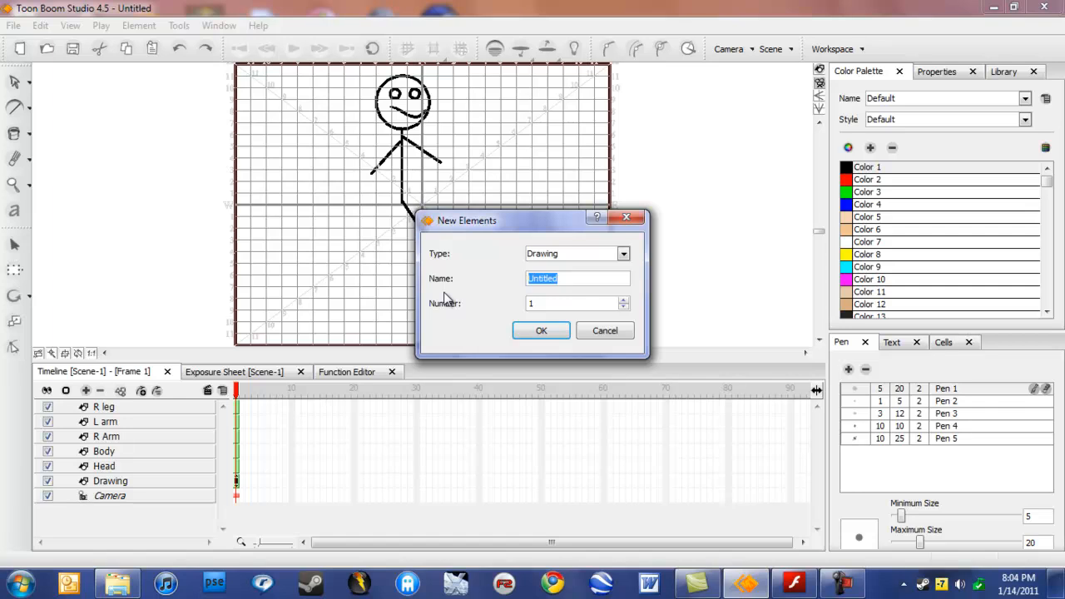
pyautogui.write('L')
pyautogui.click(540, 330)
pyautogui.moveTo(400, 198); pyautogui.dragTo(374, 275)
# Step: Nudge the left leg line slightly so it joins the bottom of the body
pyautogui.click(14, 80)
pyautogui.click(391, 220)
pyautogui.moveTo(390, 221); pyautogui.dragTo(393, 222)
pyautogui.click(391, 153)
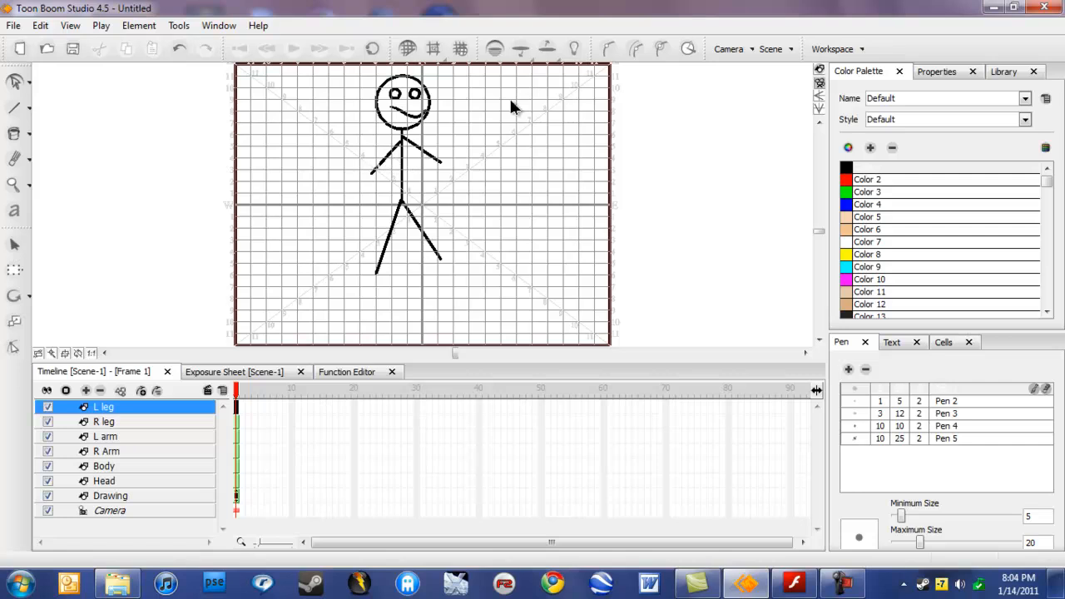
# Step: Move the L arm and R Arm elements slightly up with the scene-planning Select tool so both meet at the upper body
pyautogui.click(14, 243)
pyautogui.click(391, 153)
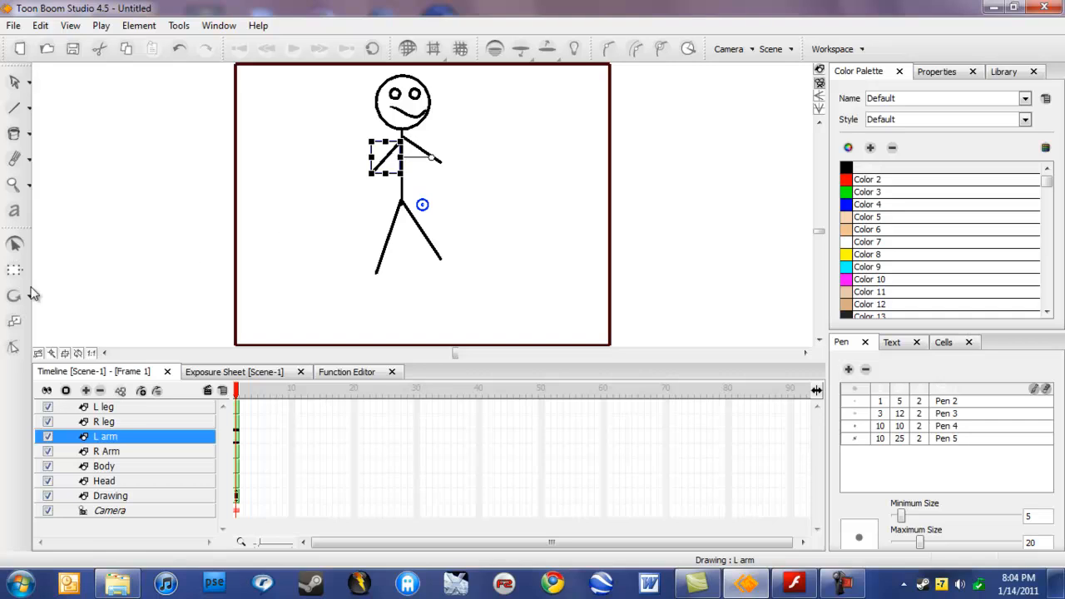
pyautogui.moveTo(381, 156); pyautogui.dragTo(427, 151)
pyautogui.click(427, 154)
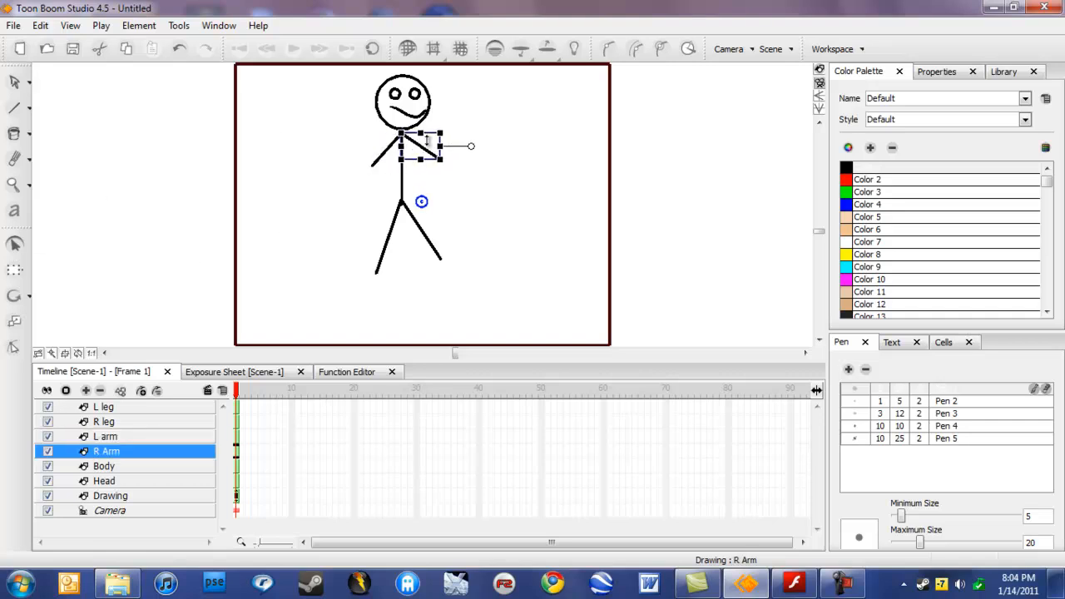
pyautogui.click(73, 226)
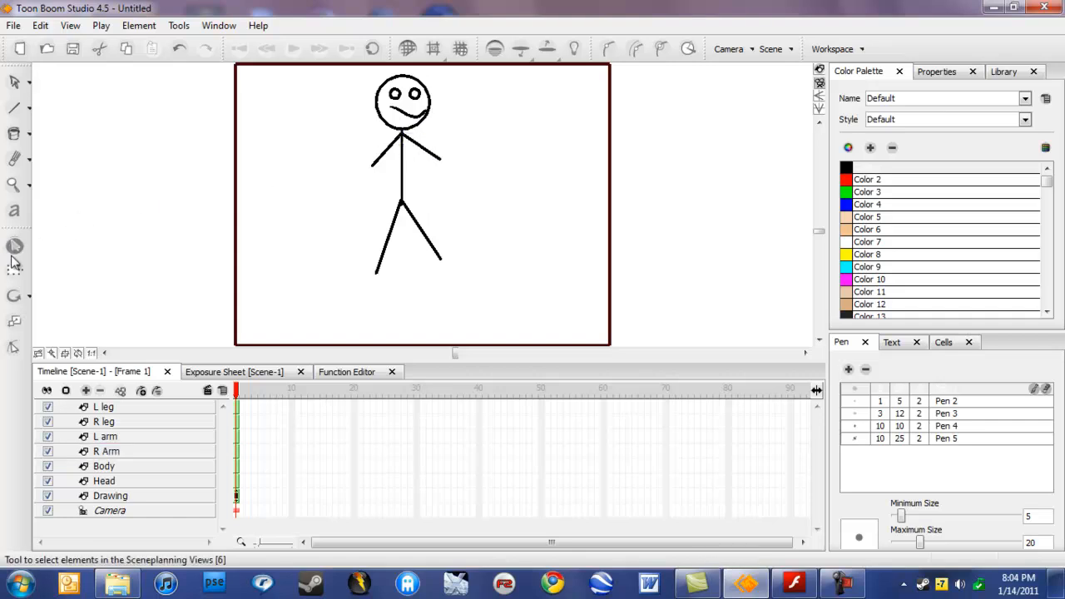
# Step: With the scene-planning Rotate tool, move the R Arm's rotation pivot to the shoulder joint at the upper body
pyautogui.click(13, 297)
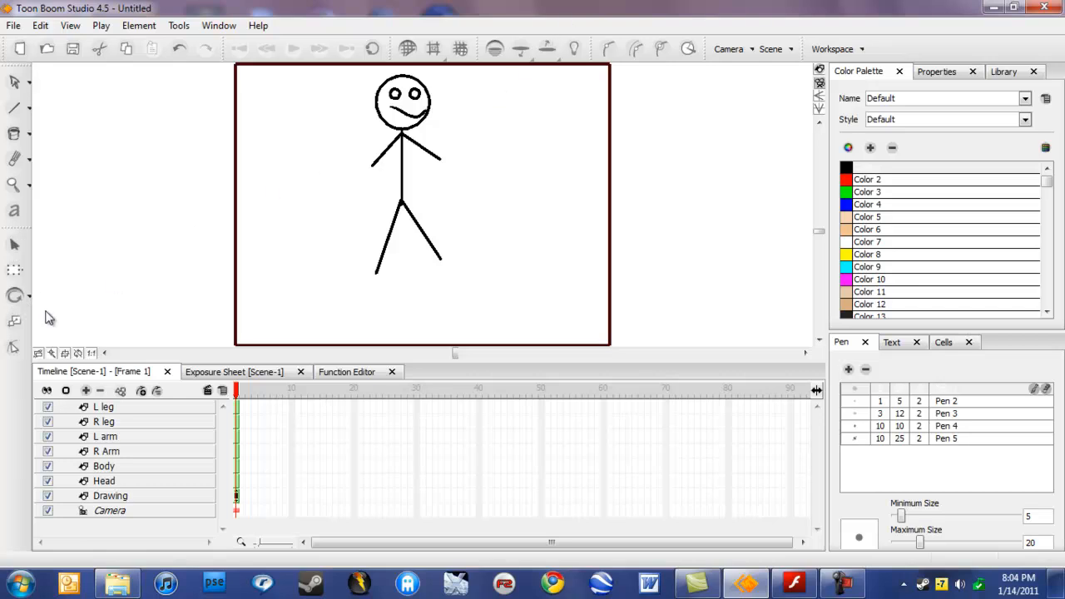
pyautogui.click(431, 158)
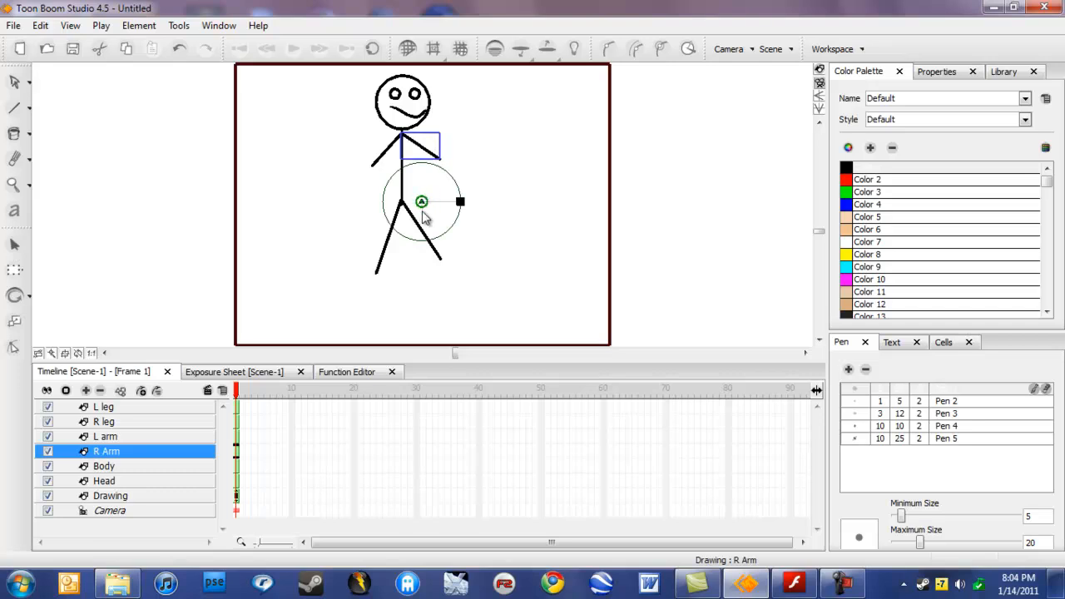
pyautogui.moveTo(410, 196); pyautogui.dragTo(400, 134)
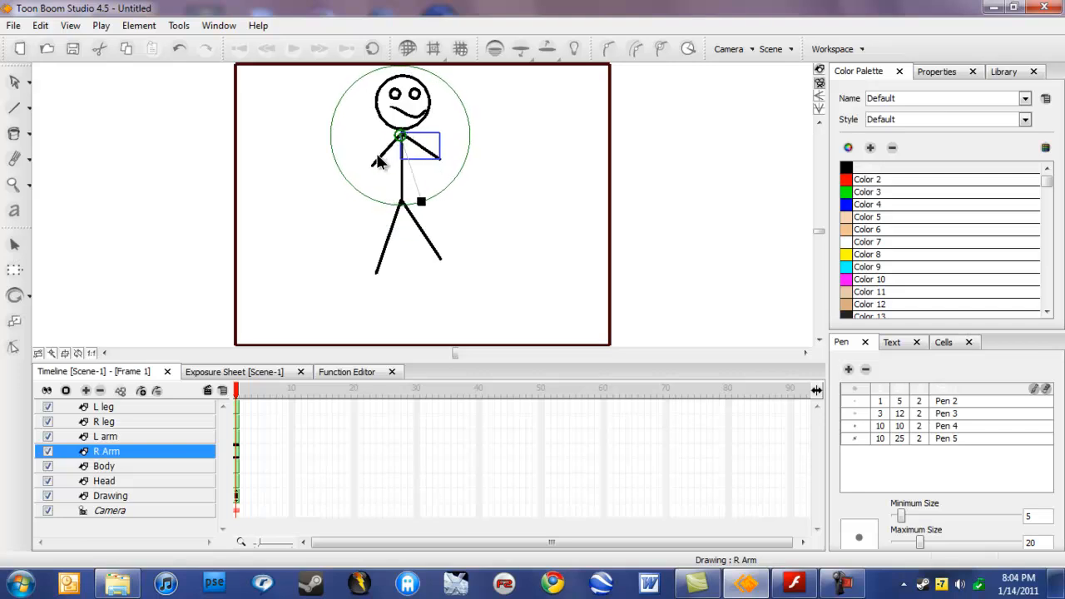
# Step: Move the L arm's rotation pivot to the shoulder joint where the arm meets the body
pyautogui.click(372, 169)
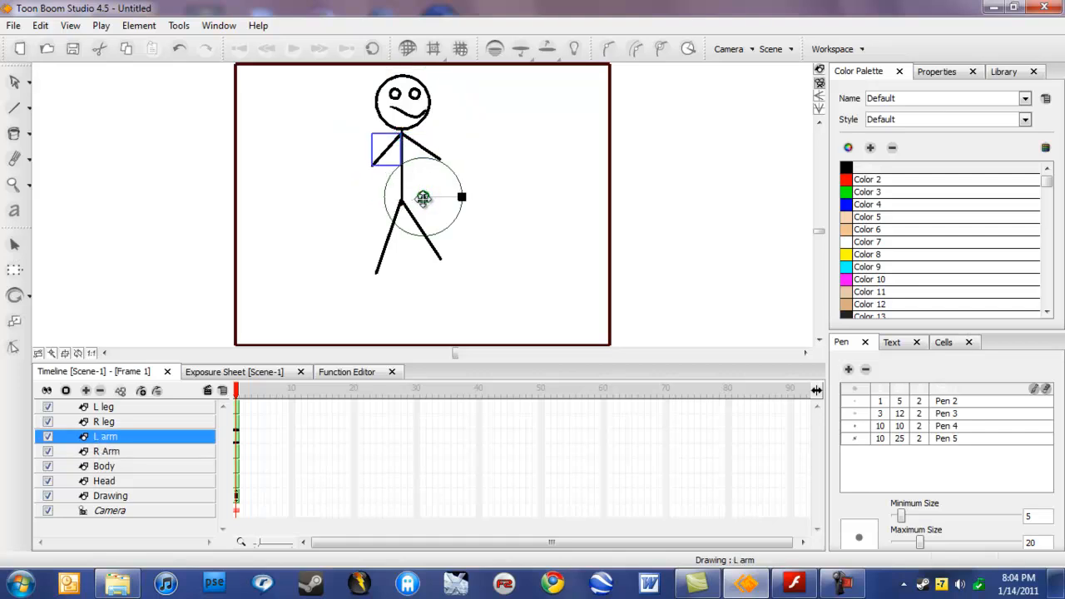
pyautogui.moveTo(424, 198); pyautogui.dragTo(400, 156)
pyautogui.rightClick(400, 153)
pyautogui.click(308, 155)
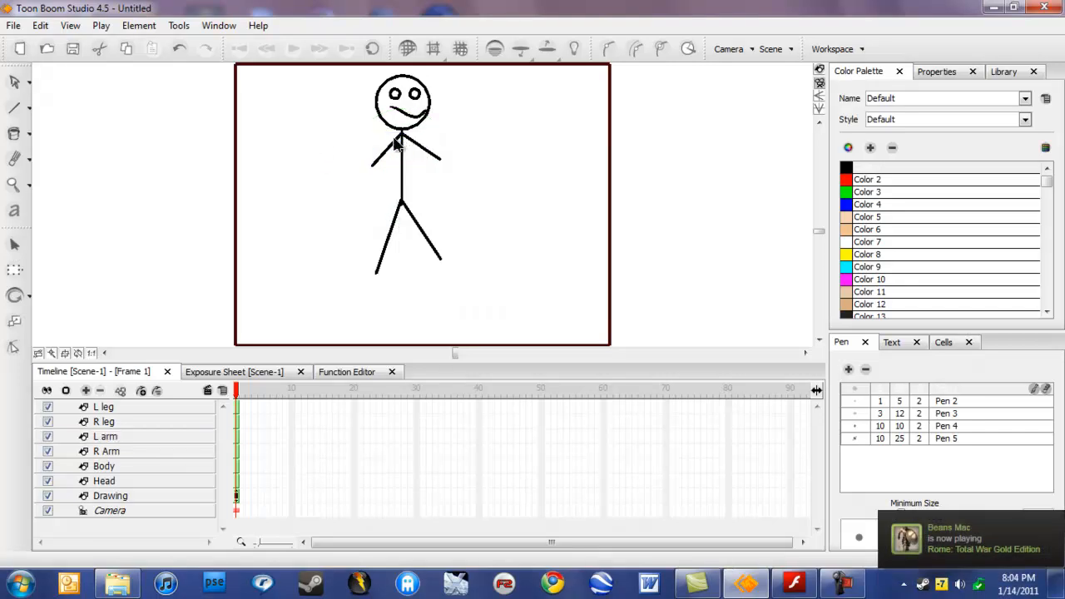
pyautogui.click(387, 152)
pyautogui.moveTo(400, 156); pyautogui.dragTo(401, 133)
# Step: Place the remaining rotation pivots: the legs' at the hip, the Head's at the neck and the Body's at its middle
pyautogui.click(306, 215)
pyautogui.click(397, 212)
pyautogui.moveTo(424, 202); pyautogui.dragTo(402, 129)
pyautogui.click(432, 241)
pyautogui.click(425, 230)
pyautogui.click(414, 130)
pyautogui.click(404, 165)
pyautogui.moveTo(425, 205); pyautogui.dragTo(402, 166)
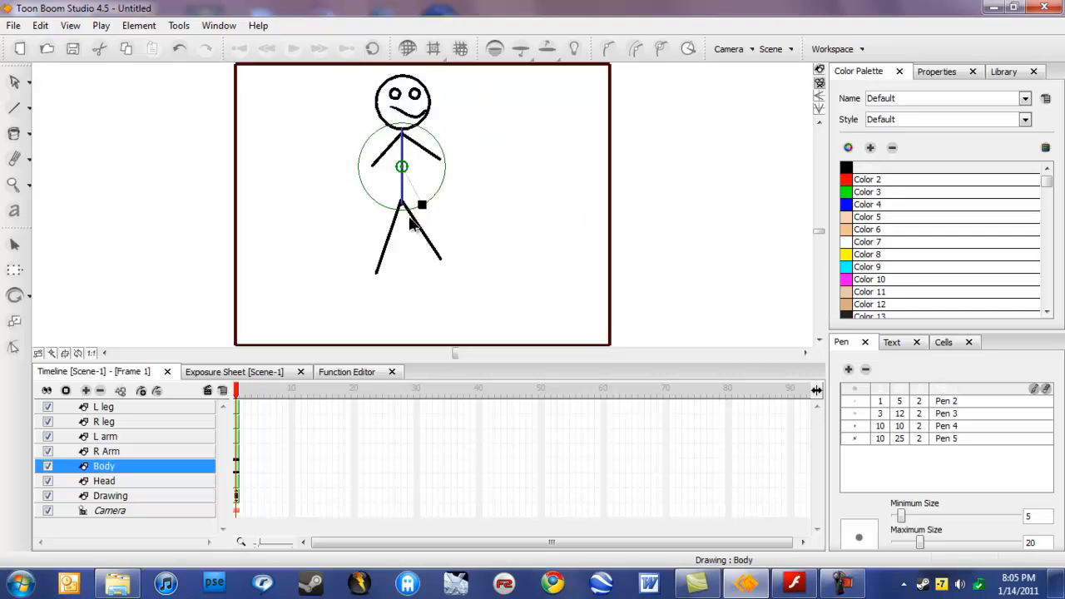
# Step: Move the Body element above all other elements in the timeline and attach L leg to it as a child
pyautogui.click(122, 471)
pyautogui.moveTo(122, 470); pyautogui.dragTo(116, 405)
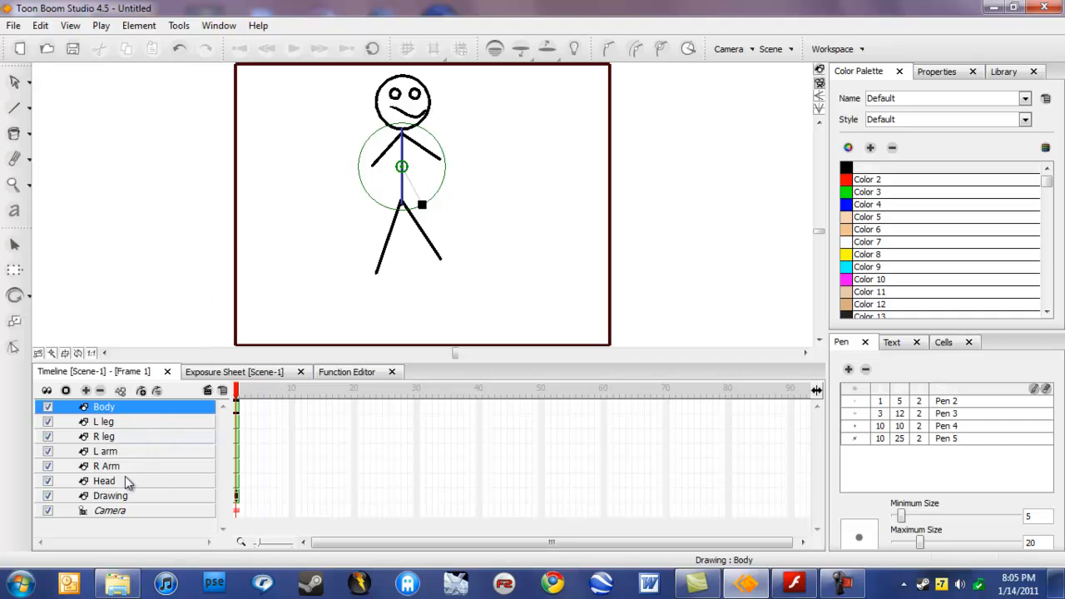
pyautogui.click(123, 428)
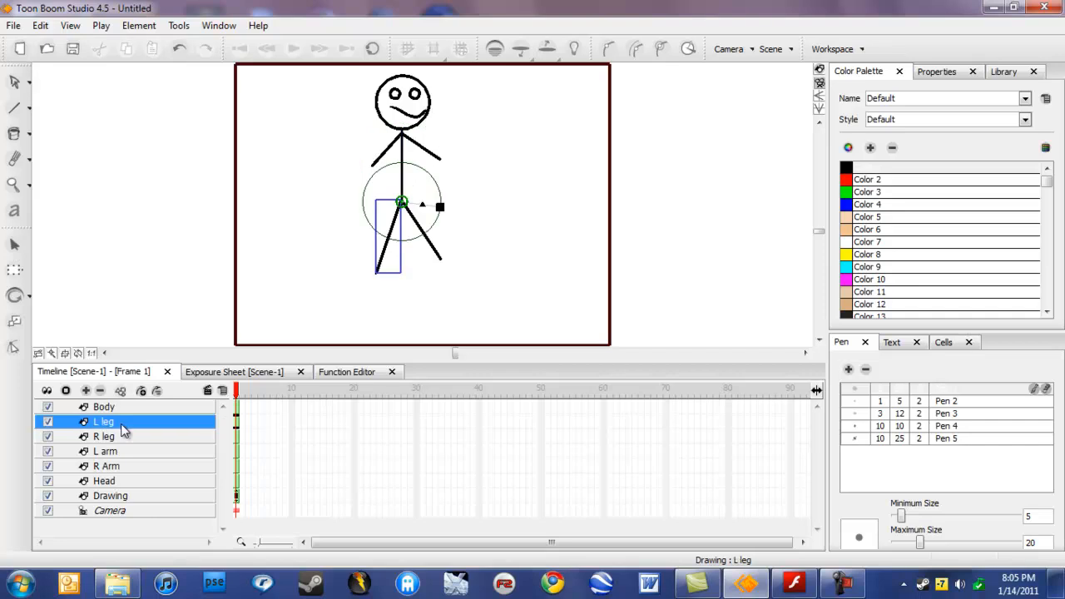
pyautogui.moveTo(121, 426); pyautogui.dragTo(122, 420)
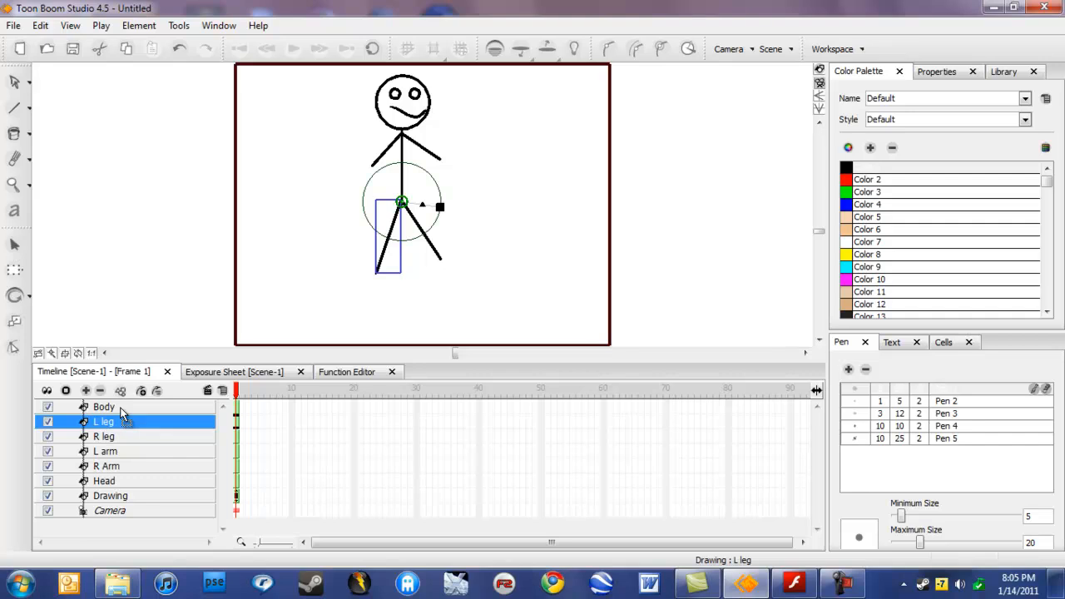
pyautogui.moveTo(121, 413); pyautogui.dragTo(121, 406)
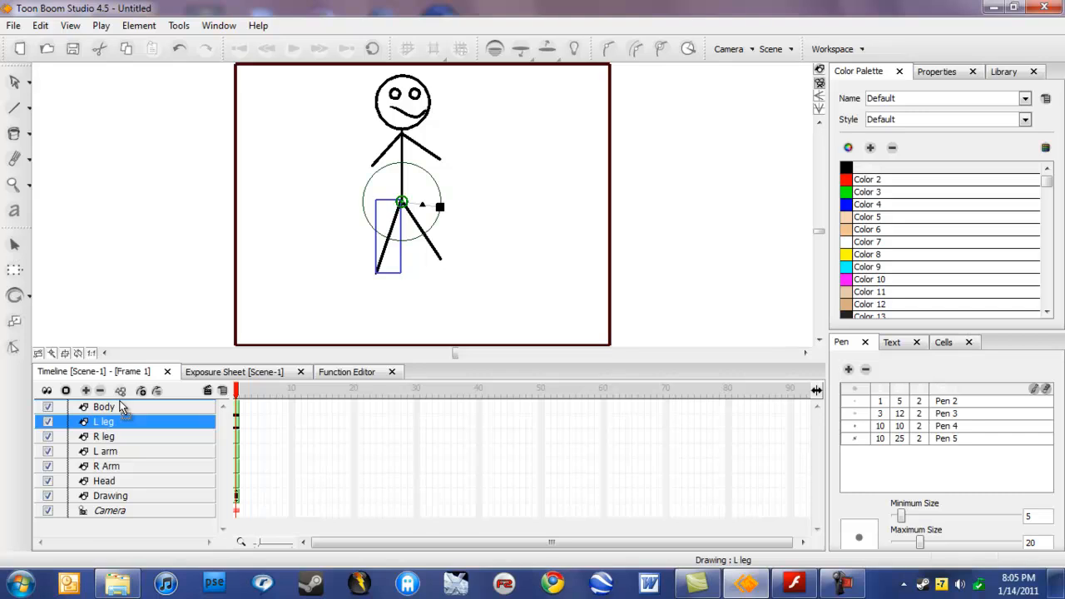
pyautogui.moveTo(120, 401); pyautogui.dragTo(121, 408)
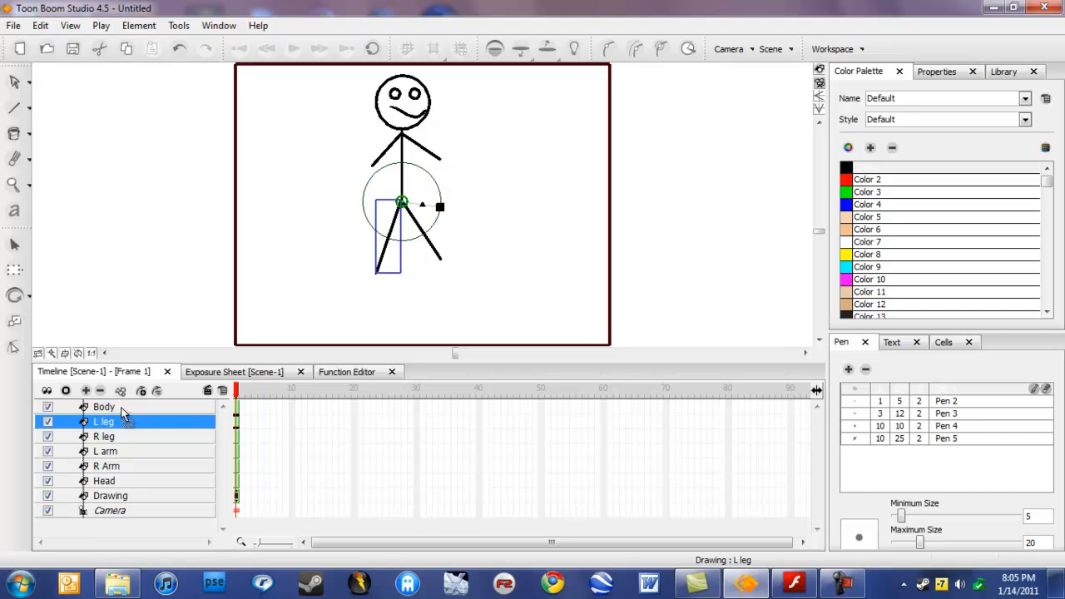
pyautogui.moveTo(122, 409); pyautogui.dragTo(143, 412)
# Step: Attach R leg, L arm, R Arm and Head to the Body element as children
pyautogui.click(153, 438)
pyautogui.click(141, 453)
pyautogui.moveTo(140, 452); pyautogui.dragTo(137, 413)
pyautogui.click(146, 468)
pyautogui.moveTo(146, 467); pyautogui.dragTo(137, 415)
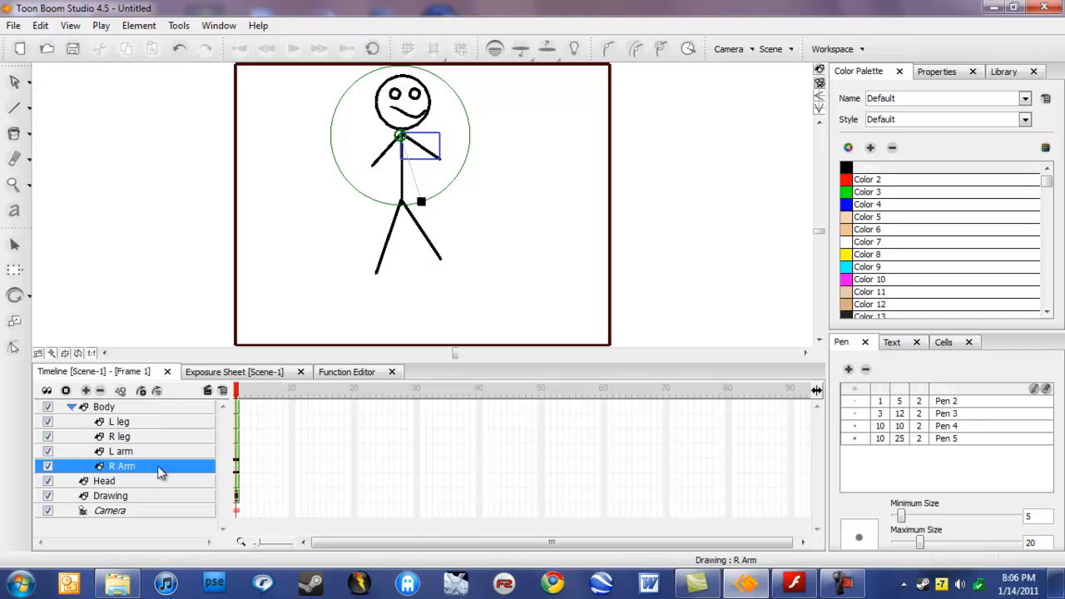
pyautogui.moveTo(150, 483); pyautogui.dragTo(145, 416)
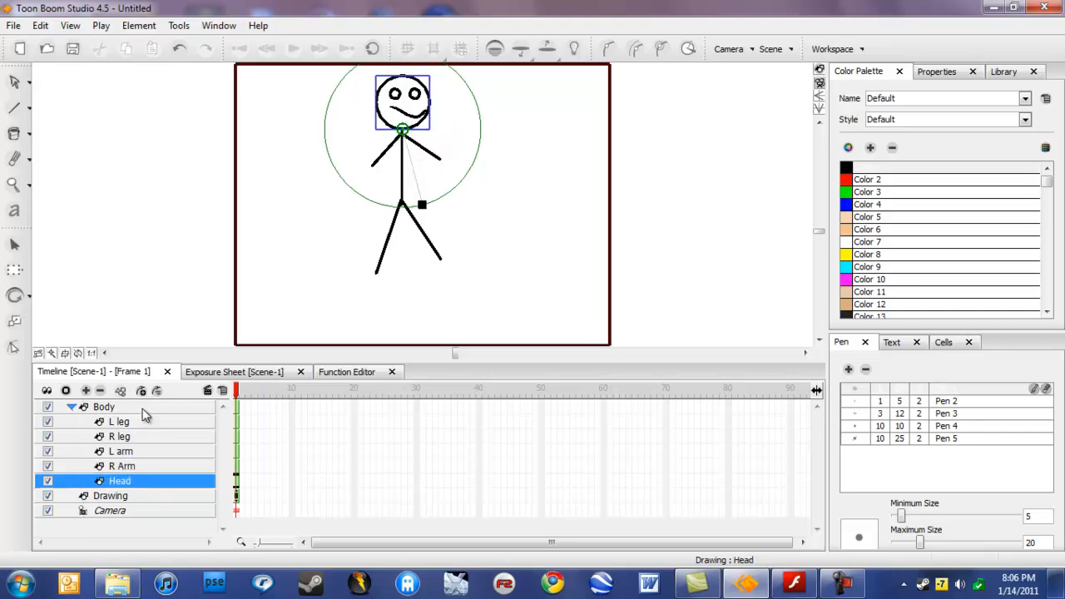
# Step: Move the whole figure by its Body element to the lower-left part of the camera frame and rotate it very slightly
pyautogui.click(13, 346)
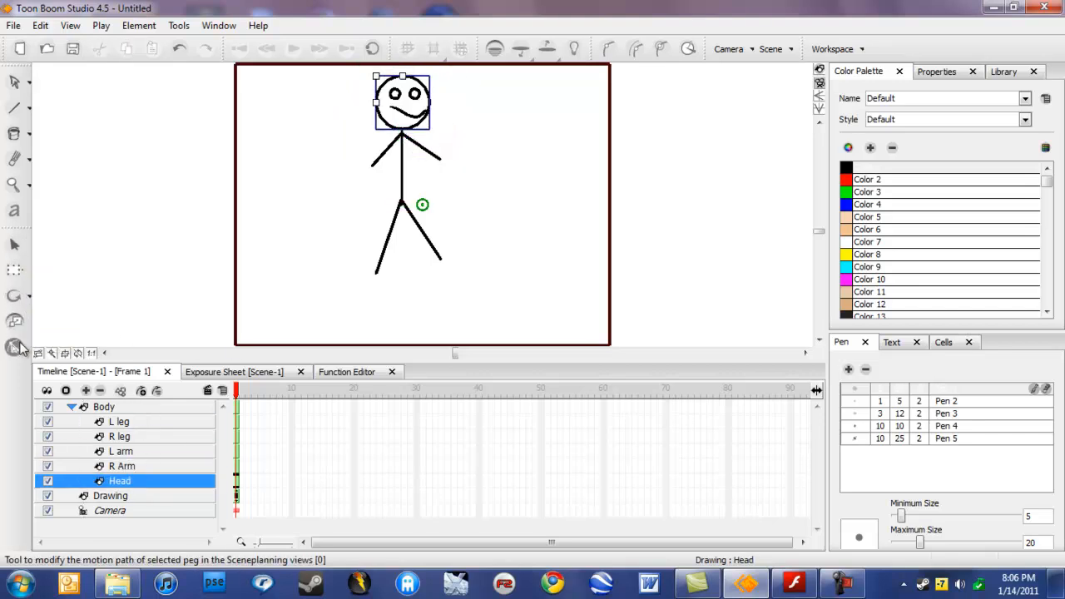
pyautogui.moveTo(397, 169); pyautogui.dragTo(278, 242)
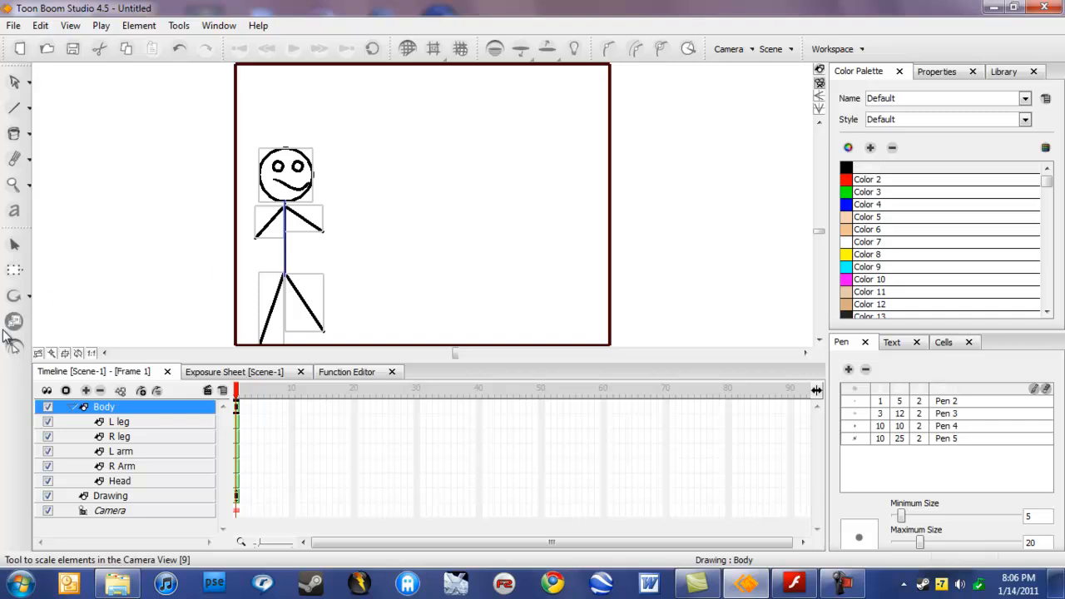
pyautogui.click(14, 296)
pyautogui.moveTo(304, 274)
pyautogui.mouseDown()
pyautogui.moveTo(318, 261)
pyautogui.moveTo(297, 279)
pyautogui.moveTo(308, 283)
pyautogui.moveTo(344, 208)
pyautogui.moveTo(331, 258)
pyautogui.moveTo(304, 277)
pyautogui.mouseUp()
pyautogui.click(315, 225)
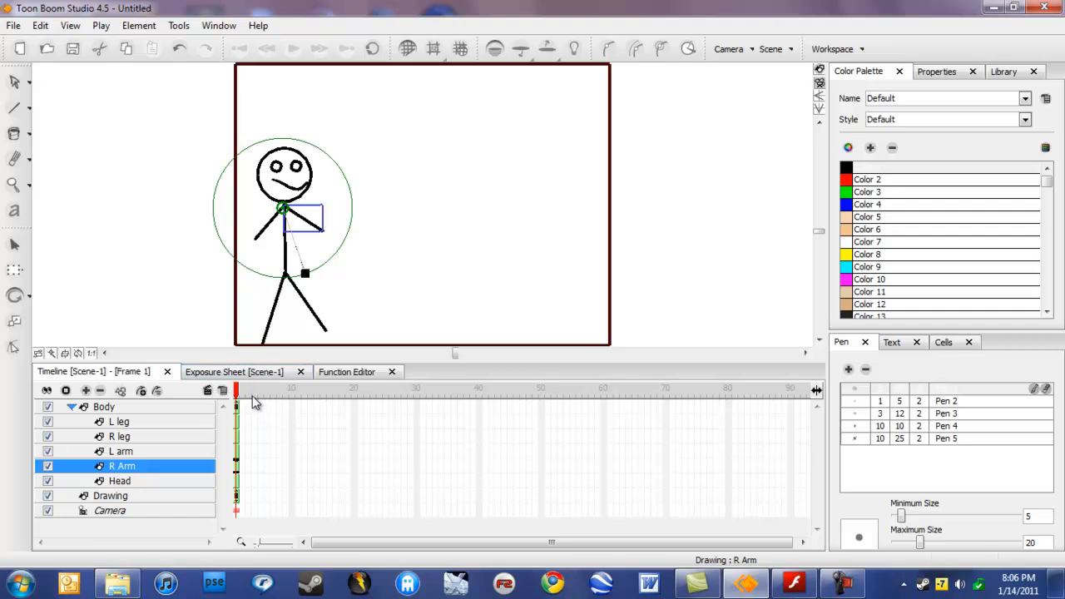
pyautogui.moveTo(259, 544)
pyautogui.mouseDown()
pyautogui.moveTo(280, 543)
pyautogui.moveTo(247, 540)
pyautogui.moveTo(265, 541)
pyautogui.mouseUp()
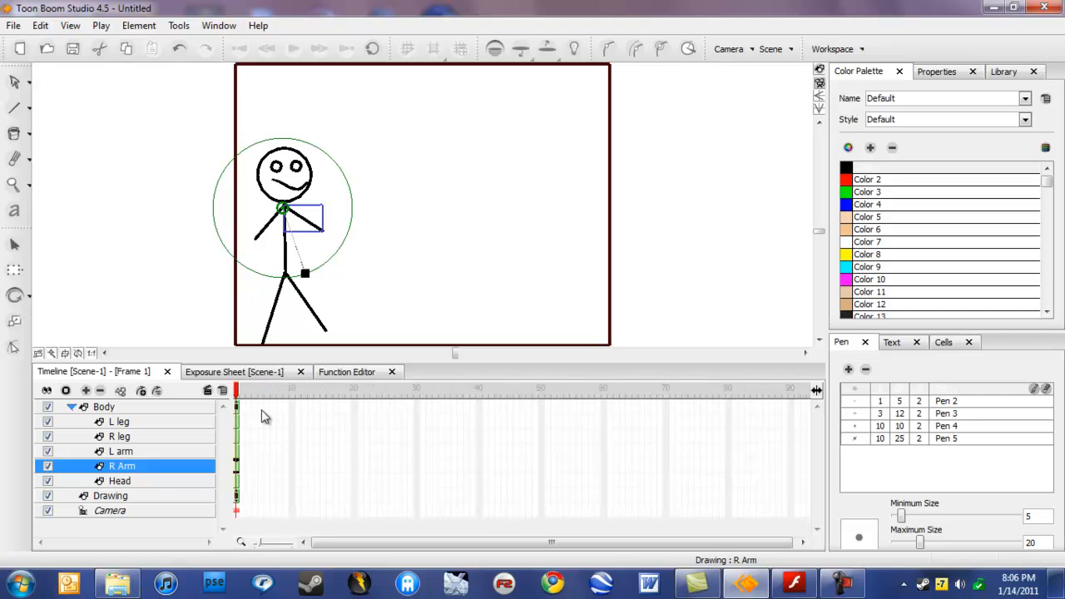
# Step: Collapse the Body hierarchy and delete the unused Drawing element from the timeline
pyautogui.click(73, 408)
pyautogui.click(116, 426)
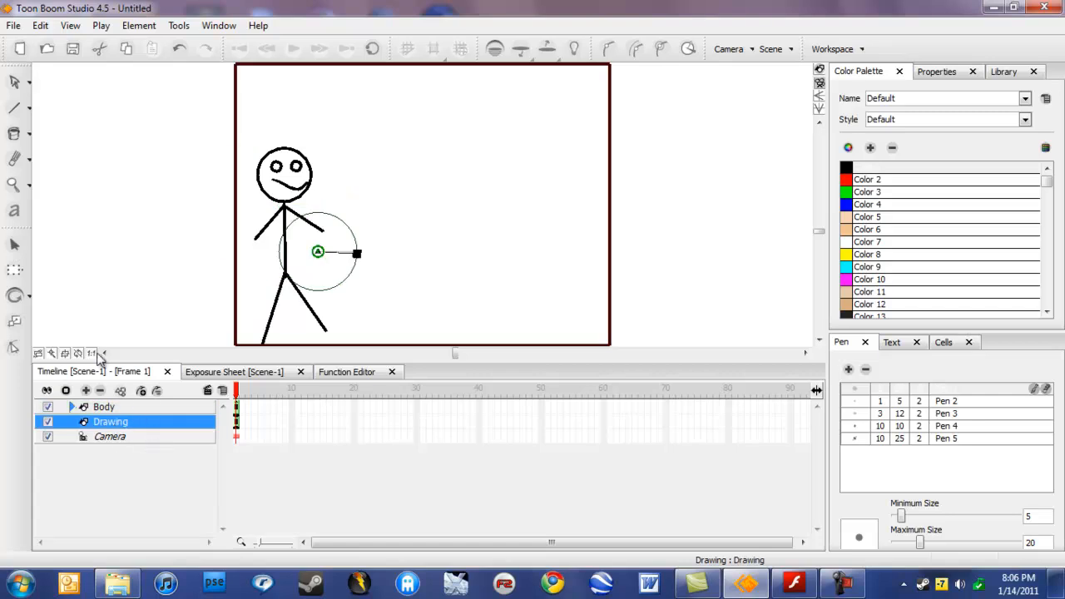
pyautogui.rightClick(151, 439)
pyautogui.click(202, 348)
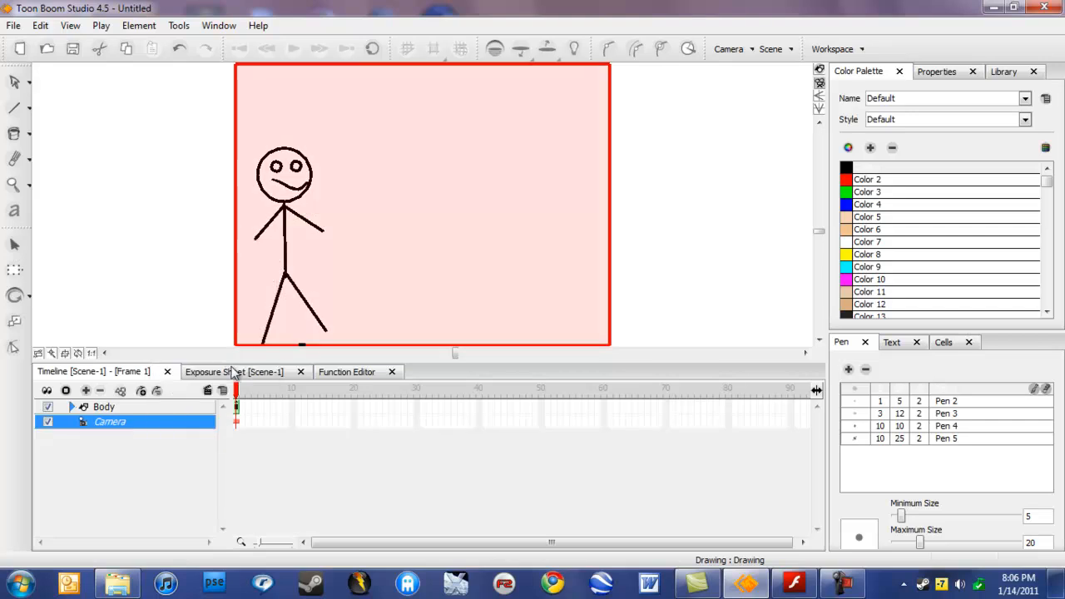
# Step: Check the Body element's exposure at frame 4 and return to frame 1
pyautogui.click(103, 408)
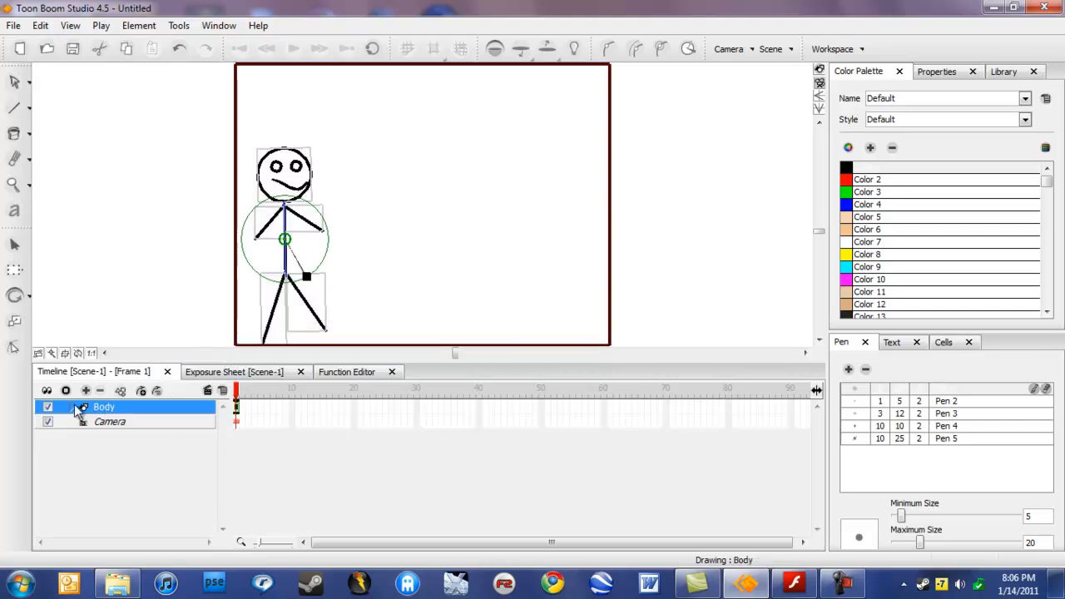
pyautogui.click(238, 408)
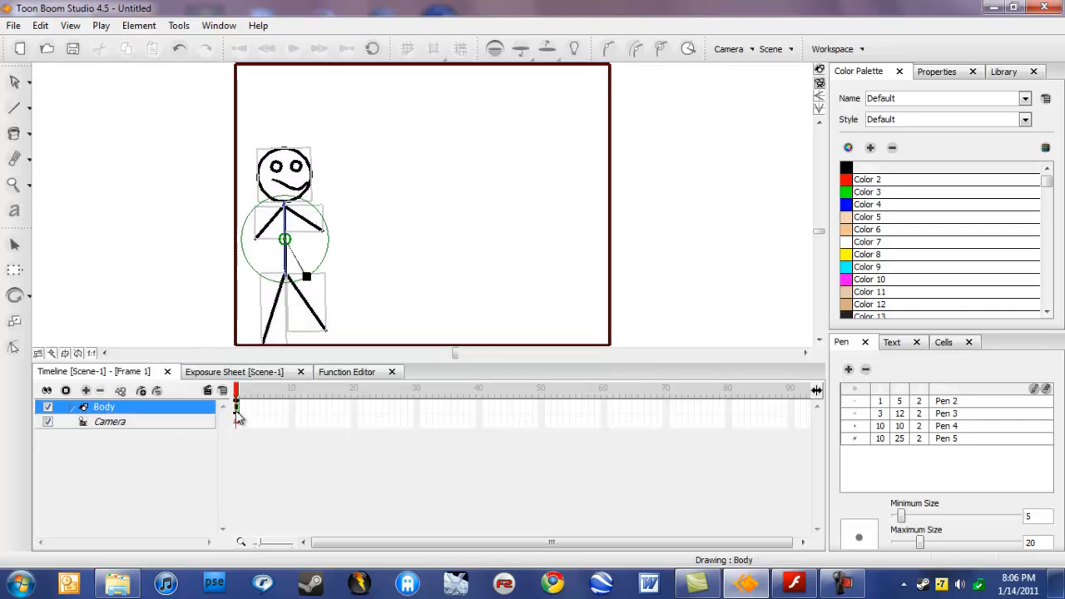
pyautogui.click(256, 393)
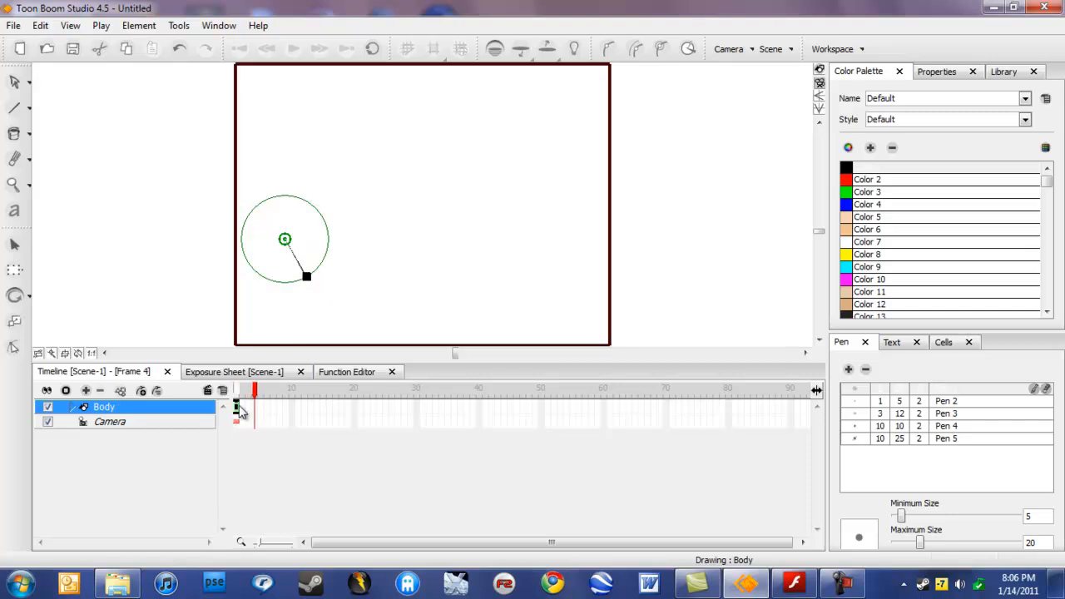
pyautogui.click(242, 393)
pyautogui.moveTo(241, 390); pyautogui.dragTo(237, 391)
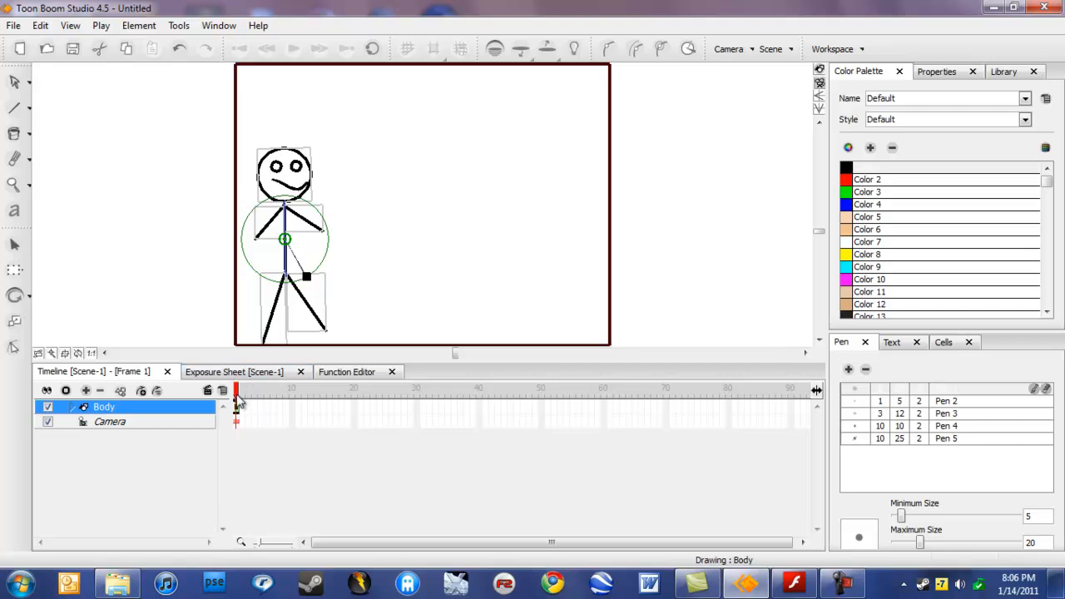
# Step: Extend the exposure of Body and its attached elements past frame 100
pyautogui.click(248, 420)
pyautogui.moveTo(248, 409); pyautogui.dragTo(494, 410)
pyautogui.moveTo(395, 330); pyautogui.dragTo(608, 416)
pyautogui.moveTo(599, 542); pyautogui.dragTo(712, 516)
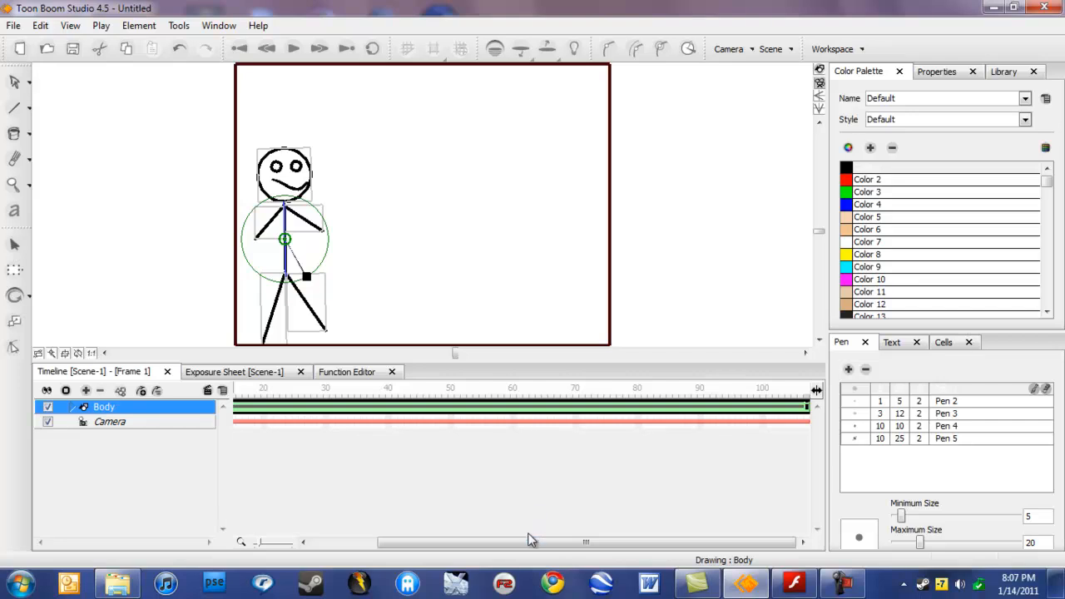
pyautogui.moveTo(527, 540); pyautogui.dragTo(451, 541)
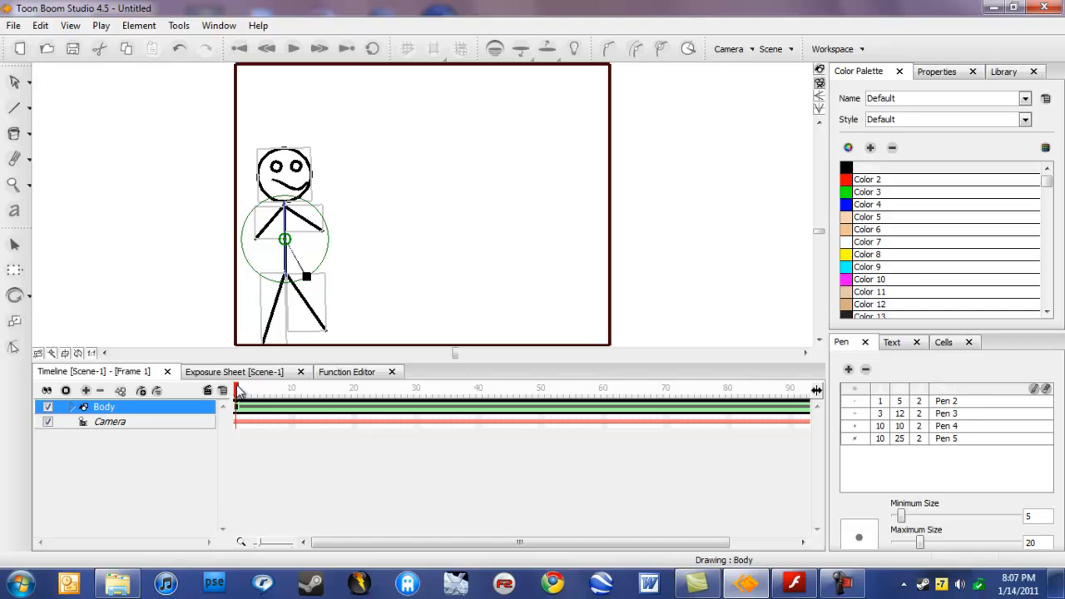
# Step: Expand the Body element to examine the exposures of its attached limbs and head
pyautogui.click(71, 407)
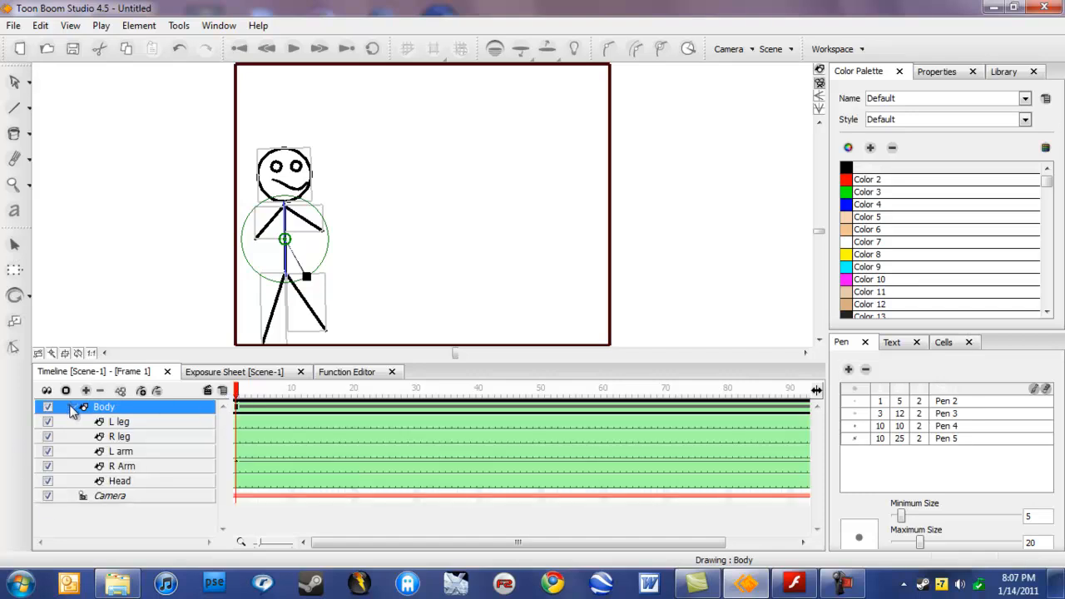
pyautogui.click(73, 408)
pyautogui.click(74, 408)
pyautogui.click(75, 408)
pyautogui.click(75, 408)
# Step: Add a keyframe to the L arm element at frame 20
pyautogui.click(353, 400)
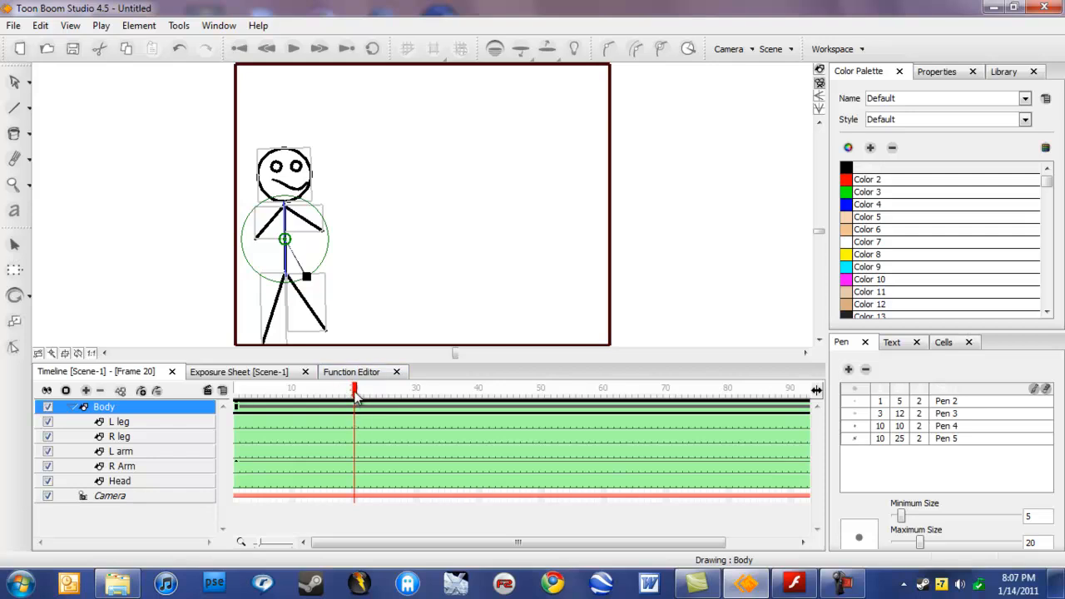
pyautogui.rightClick(355, 392)
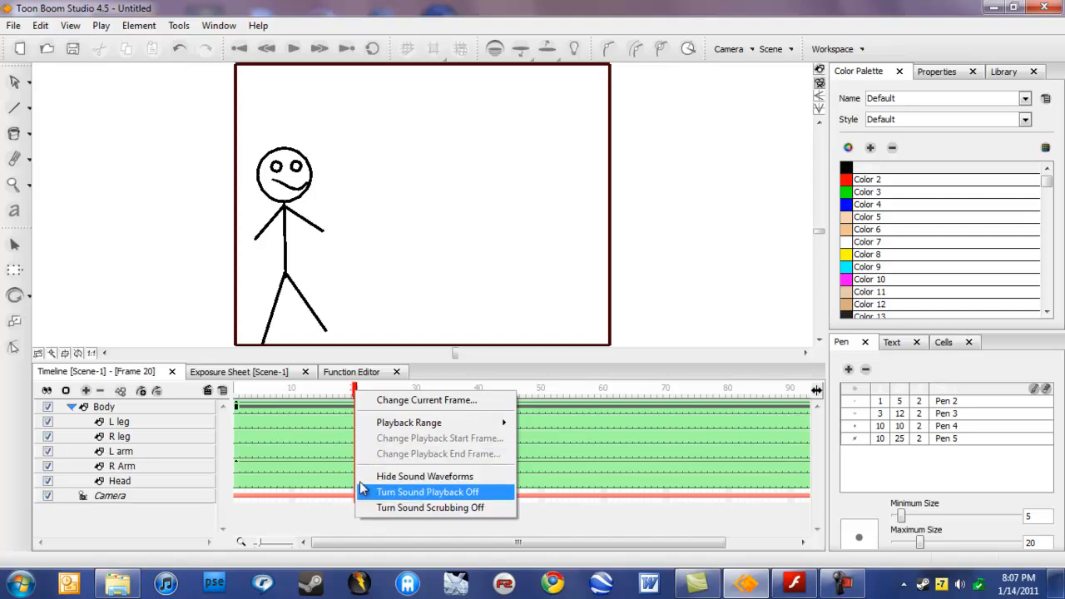
pyautogui.click(336, 465)
pyautogui.click(356, 450)
pyautogui.rightClick(356, 450)
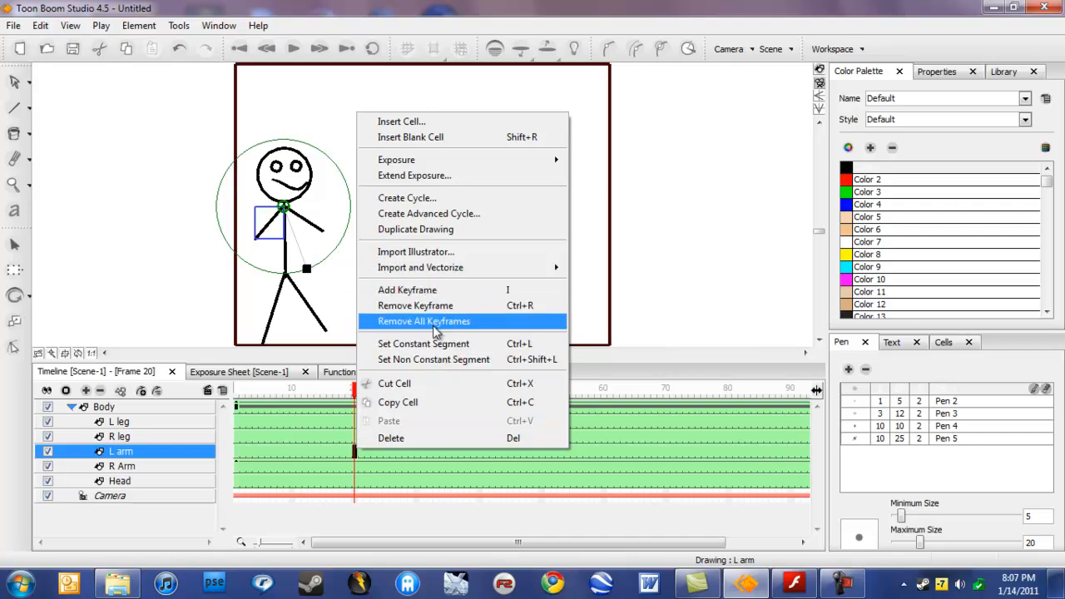
pyautogui.click(422, 291)
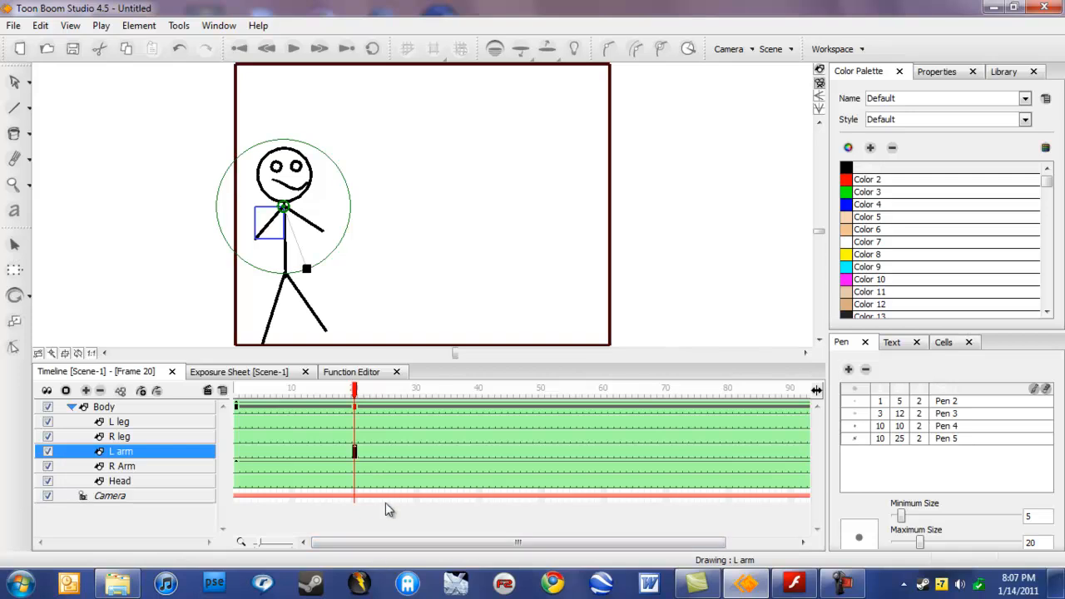
# Step: Add a keyframe to the L arm at frame 60 and rotate the arm upward beside the head there
pyautogui.moveTo(430, 543)
pyautogui.mouseDown()
pyautogui.moveTo(452, 530)
pyautogui.moveTo(440, 539)
pyautogui.mouseUp()
pyautogui.moveTo(487, 542); pyautogui.dragTo(526, 543)
pyautogui.click(539, 452)
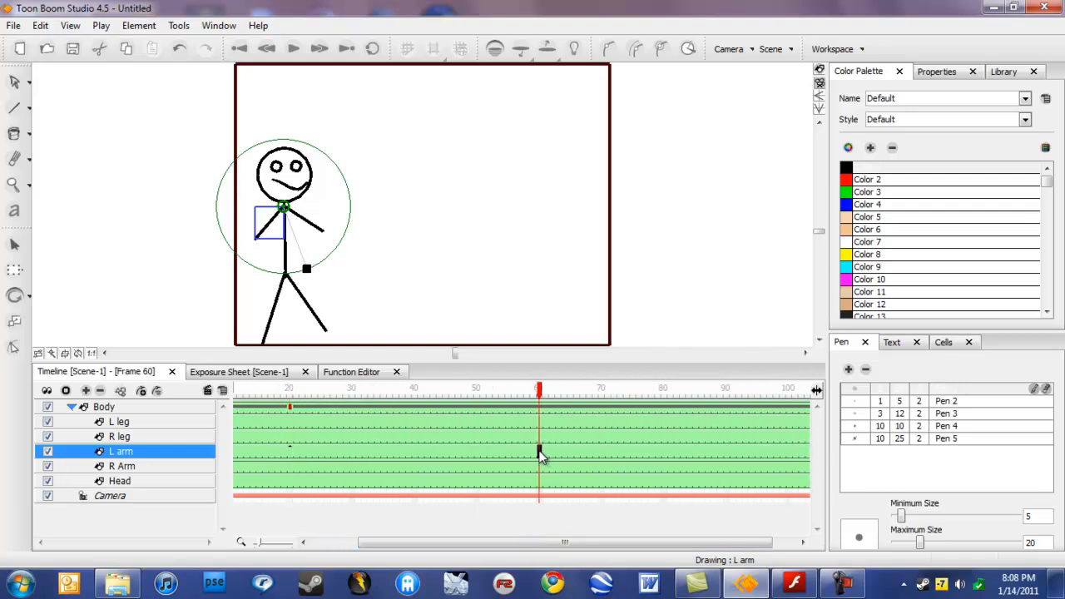
pyautogui.rightClick(539, 456)
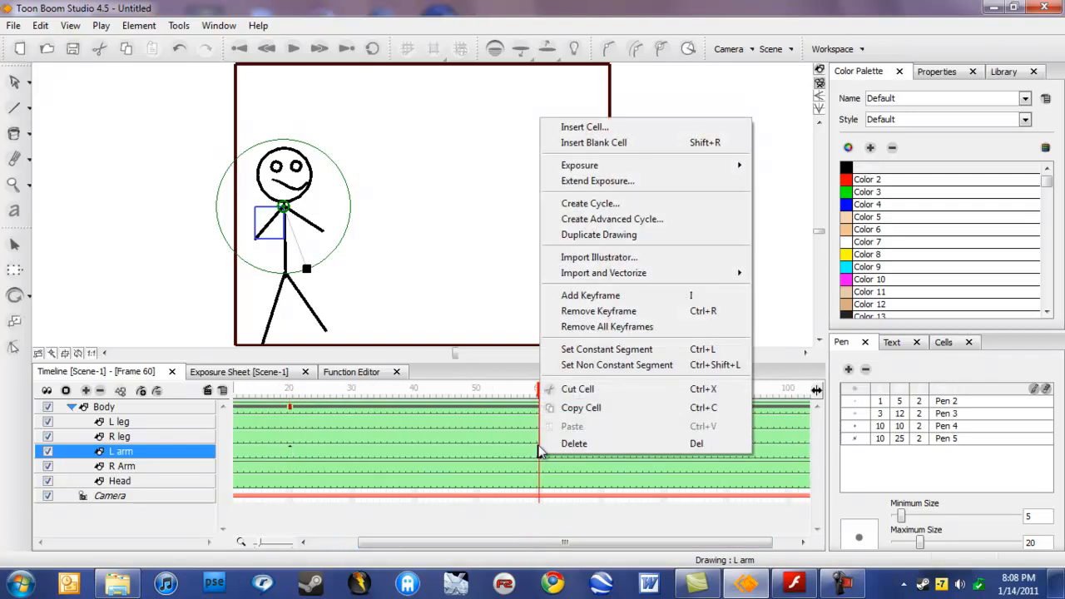
pyautogui.click(588, 297)
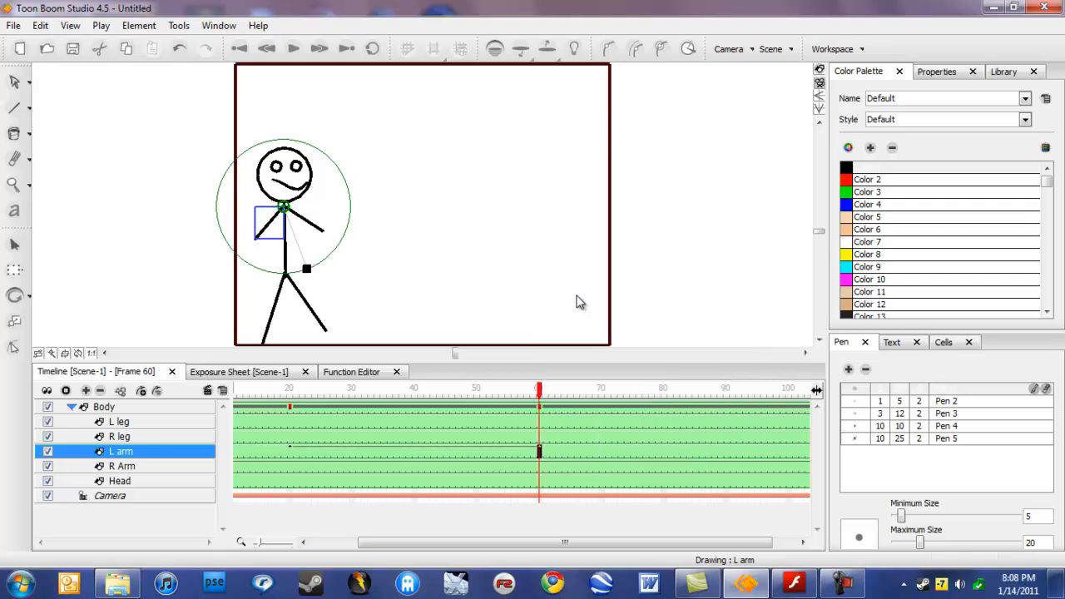
pyautogui.moveTo(307, 268); pyautogui.dragTo(194, 246)
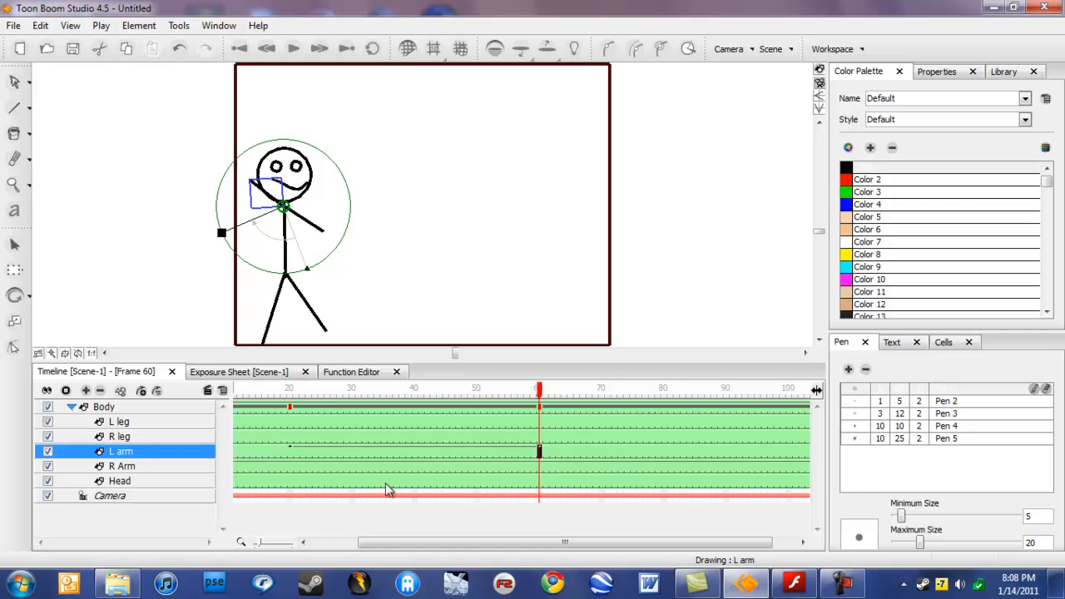
pyautogui.moveTo(372, 541); pyautogui.dragTo(311, 537)
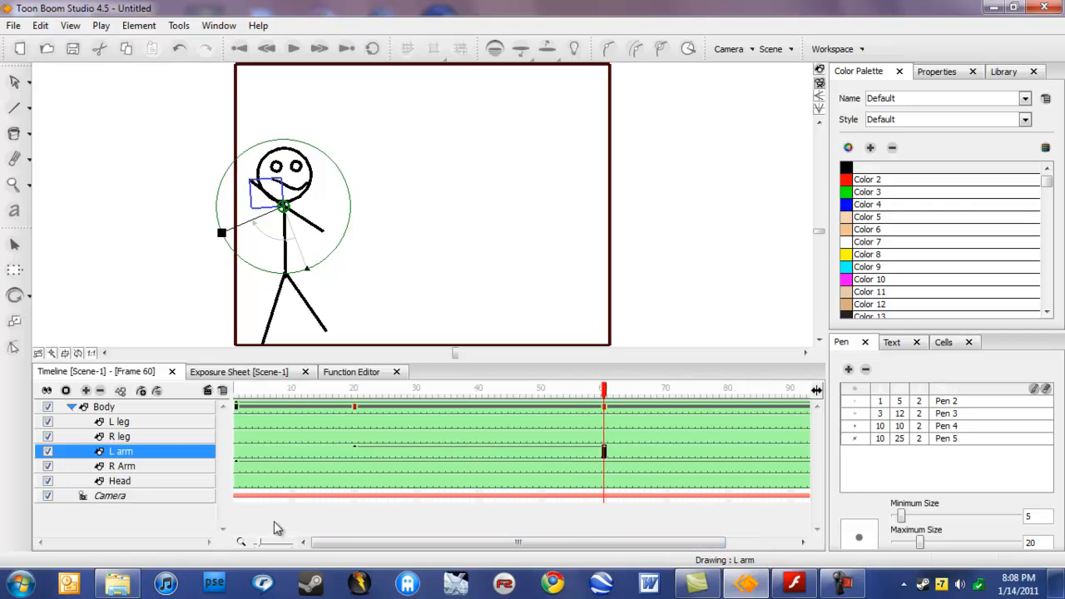
# Step: Play the animation from the first frame to review the arm movement
pyautogui.click(237, 391)
pyautogui.click(293, 48)
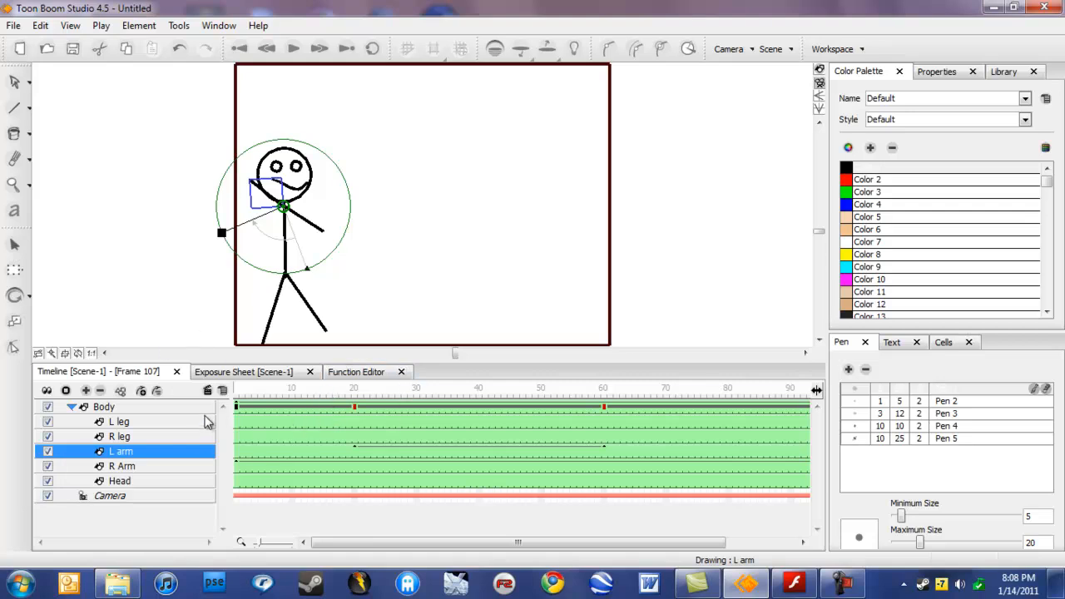
# Step: Select Body at frame 2 and nudge it slightly left with the Motion tool to set its starting position
pyautogui.click(253, 407)
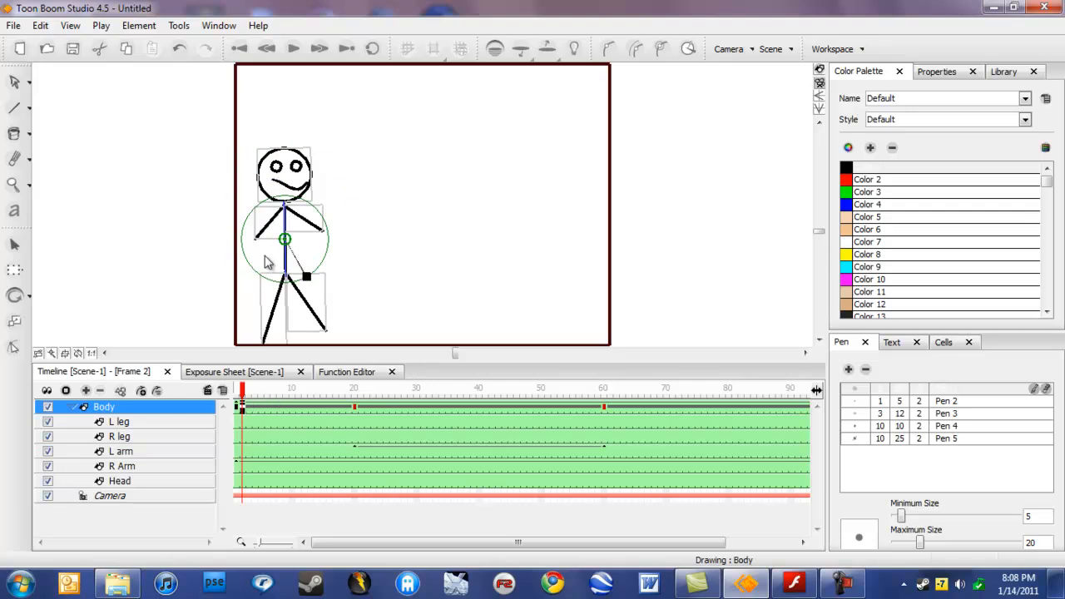
pyautogui.click(15, 346)
pyautogui.moveTo(285, 244); pyautogui.dragTo(284, 247)
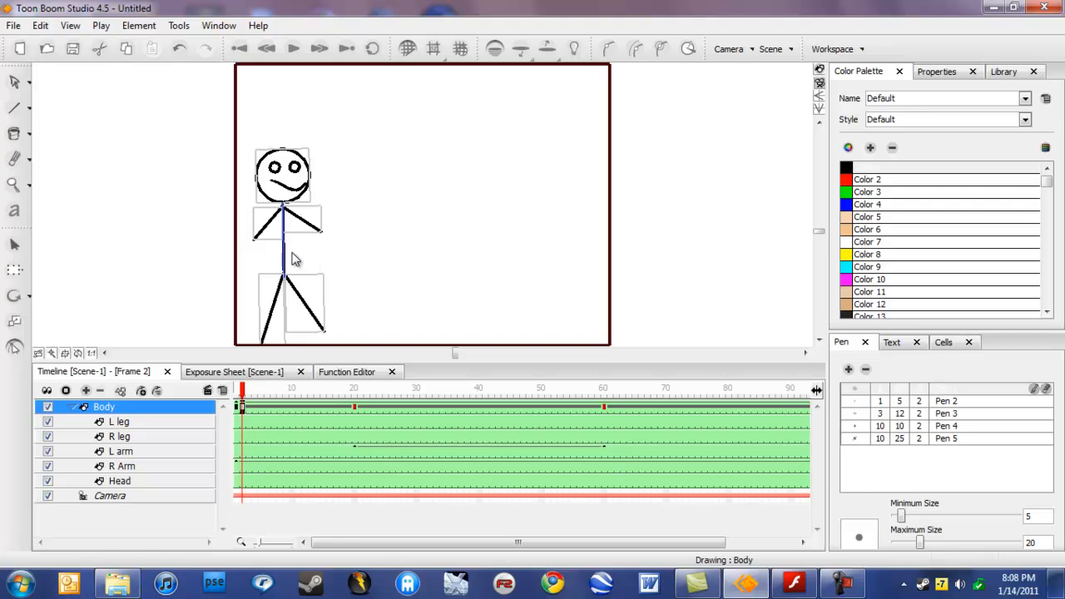
# Step: Move Body horizontally to the right side of the scene frame at frame 107 and play the animation
pyautogui.click(347, 535)
pyautogui.moveTo(398, 539); pyautogui.dragTo(469, 541)
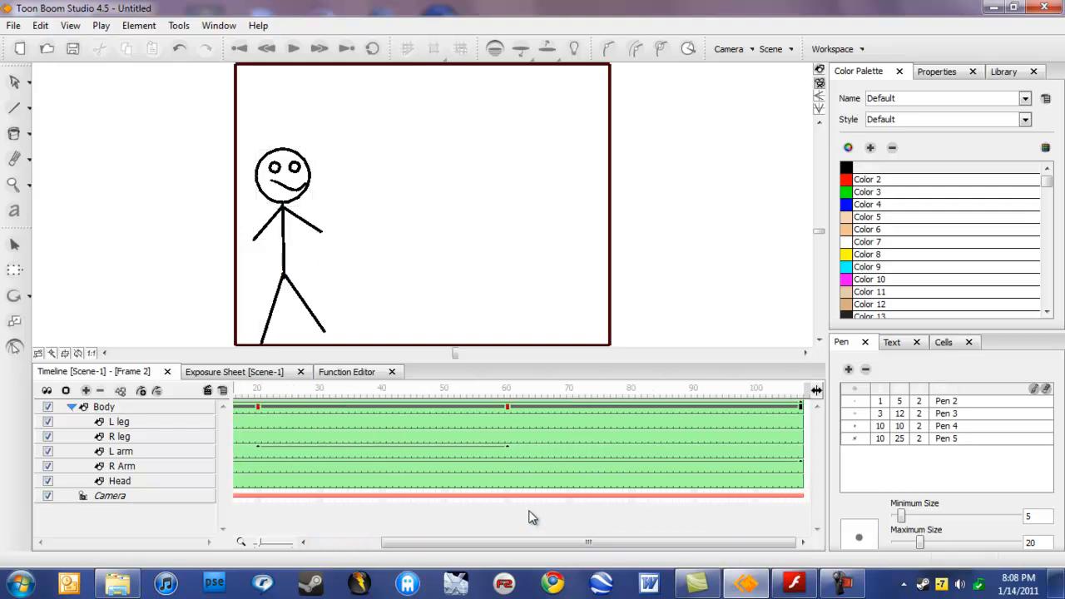
pyautogui.click(800, 390)
pyautogui.click(280, 245)
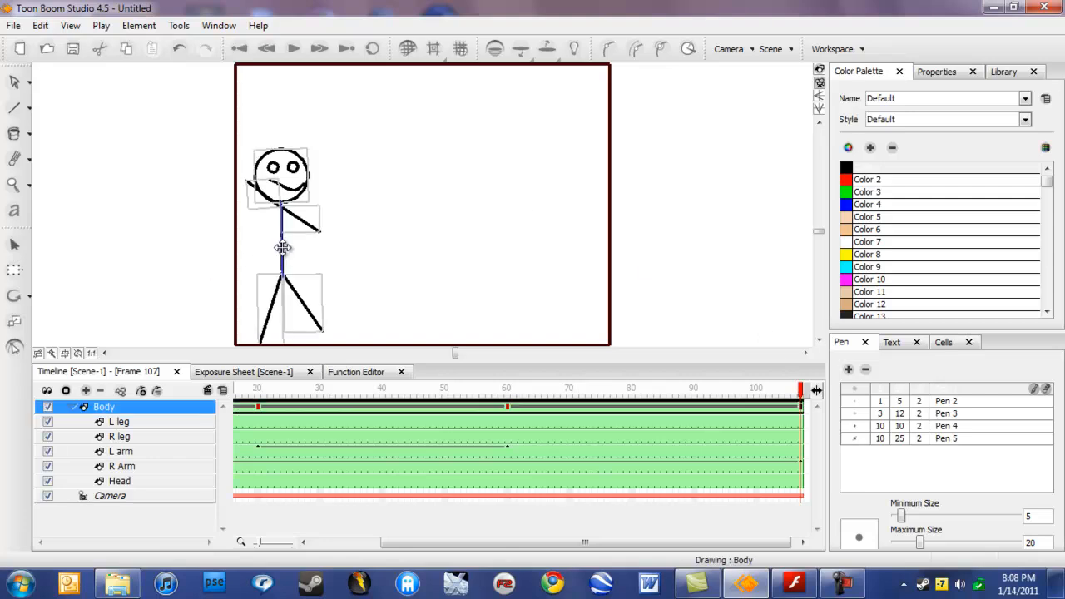
pyautogui.moveTo(280, 245); pyautogui.dragTo(563, 245)
pyautogui.click(441, 267)
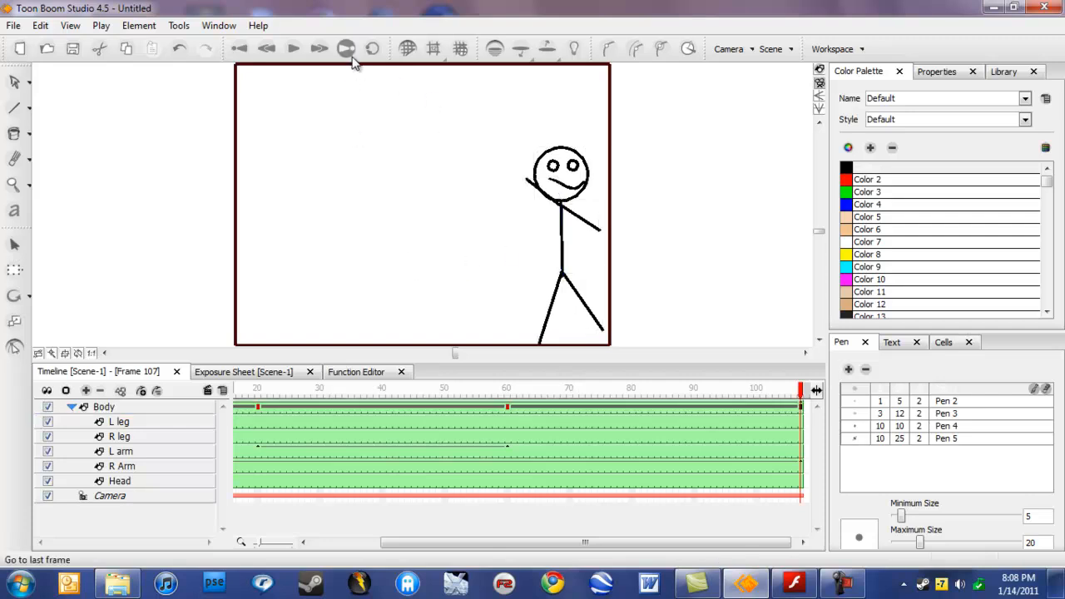
pyautogui.click(293, 48)
# Step: Fill the face in the Head drawing with yellow Color 8 in Drawing View, leaving the eyes unfilled
pyautogui.click(818, 83)
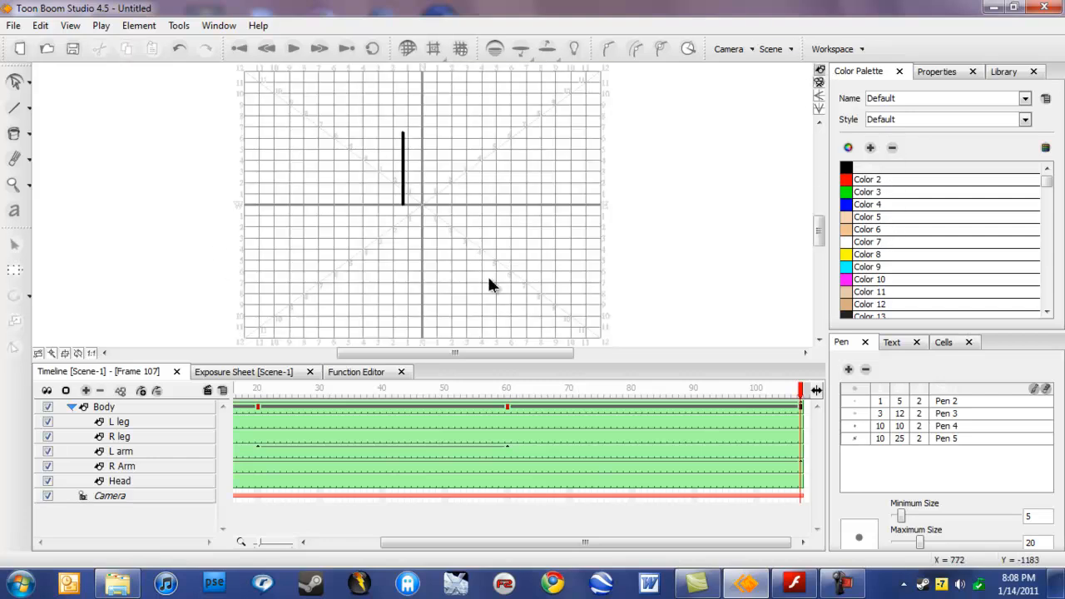
pyautogui.click(160, 480)
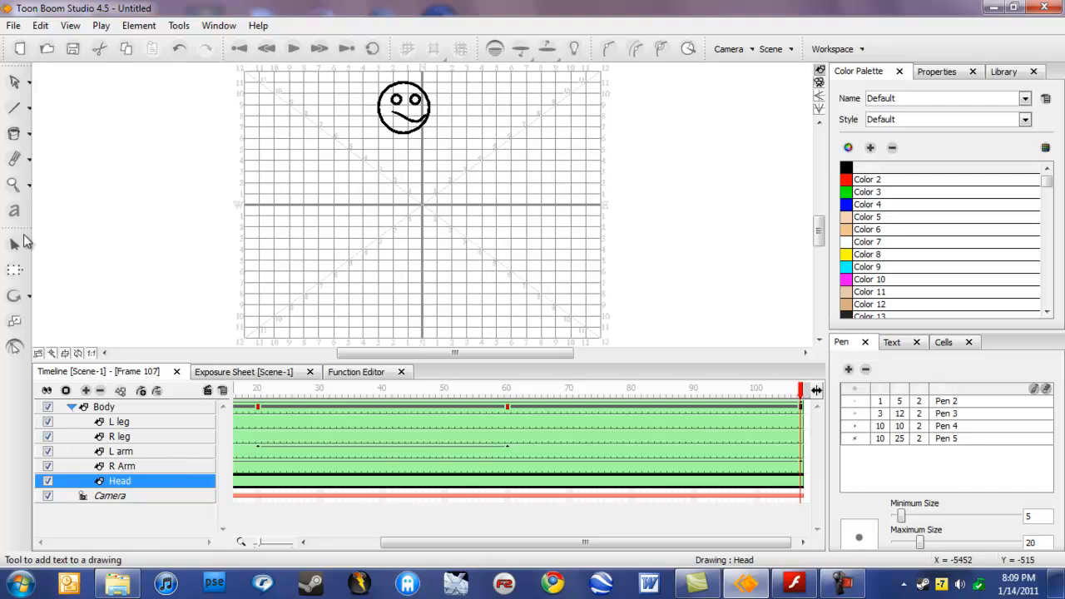
pyautogui.click(14, 136)
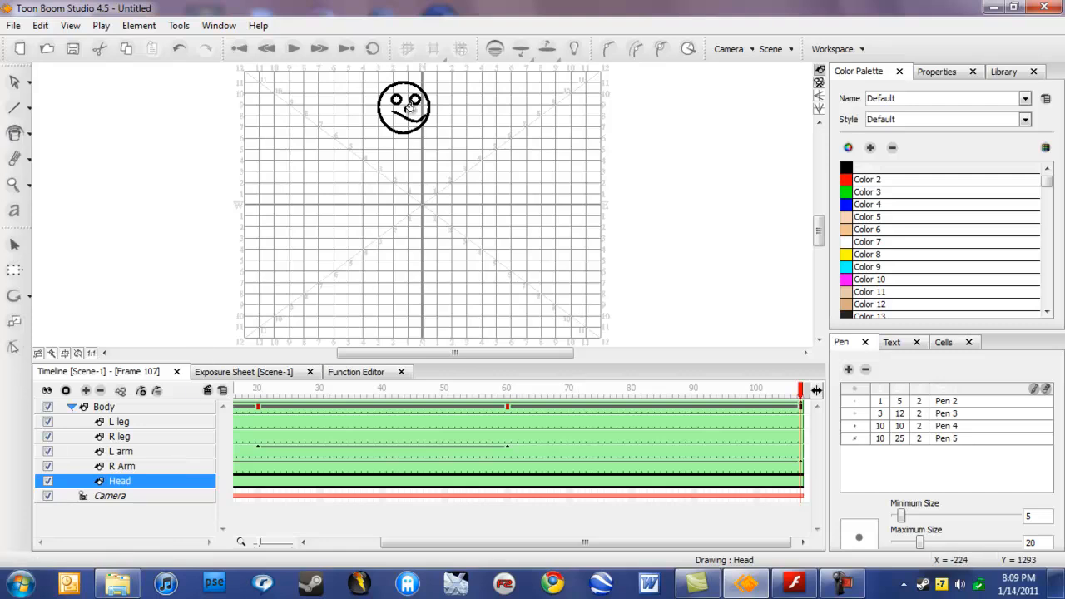
pyautogui.click(416, 106)
pyautogui.hotkey('ctrl', 'z')
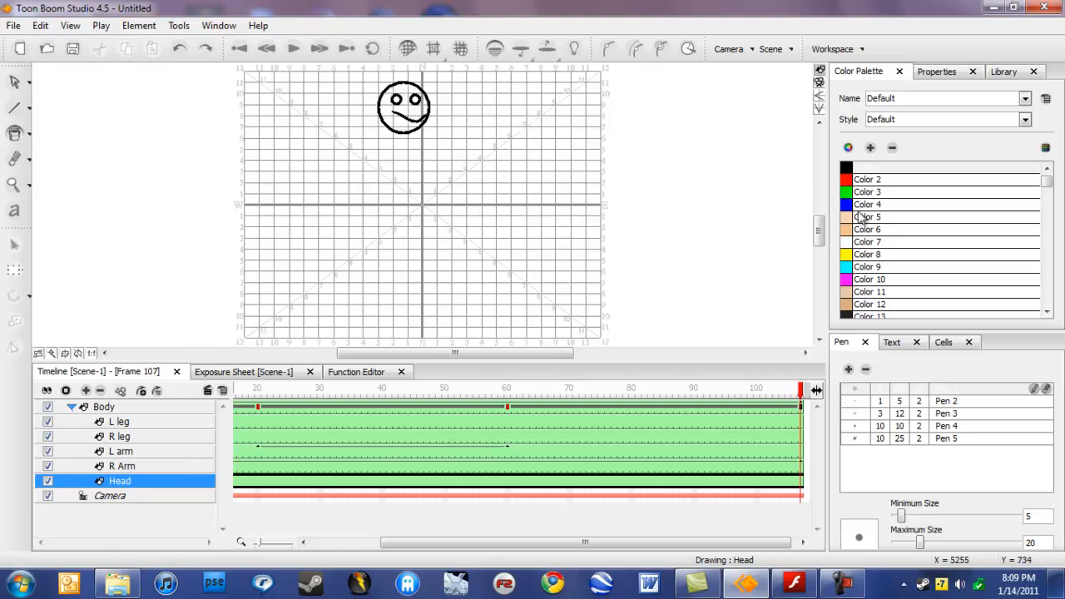
pyautogui.click(869, 253)
pyautogui.click(409, 115)
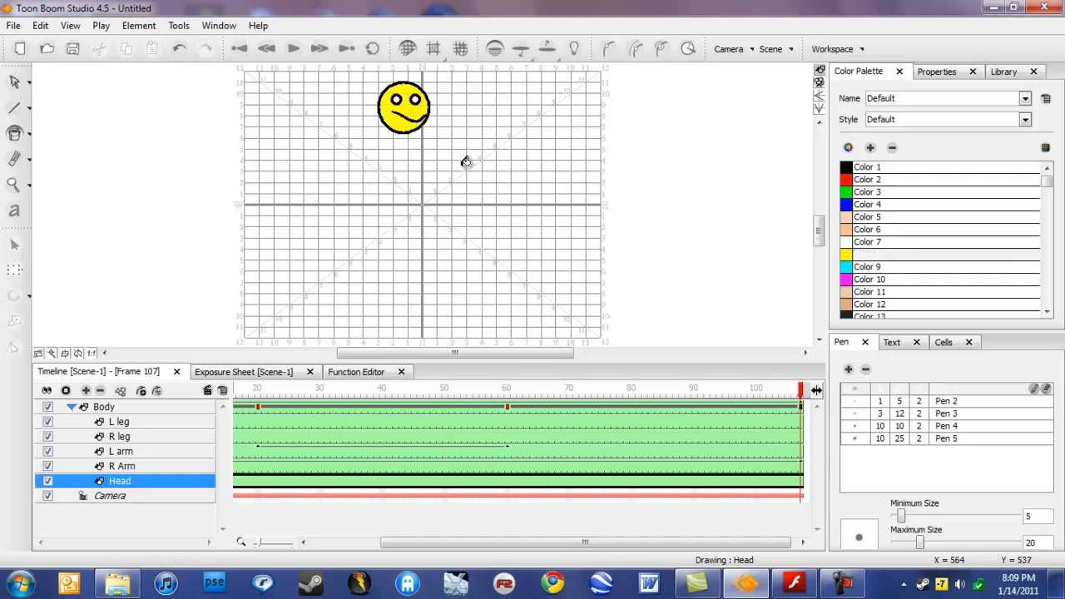